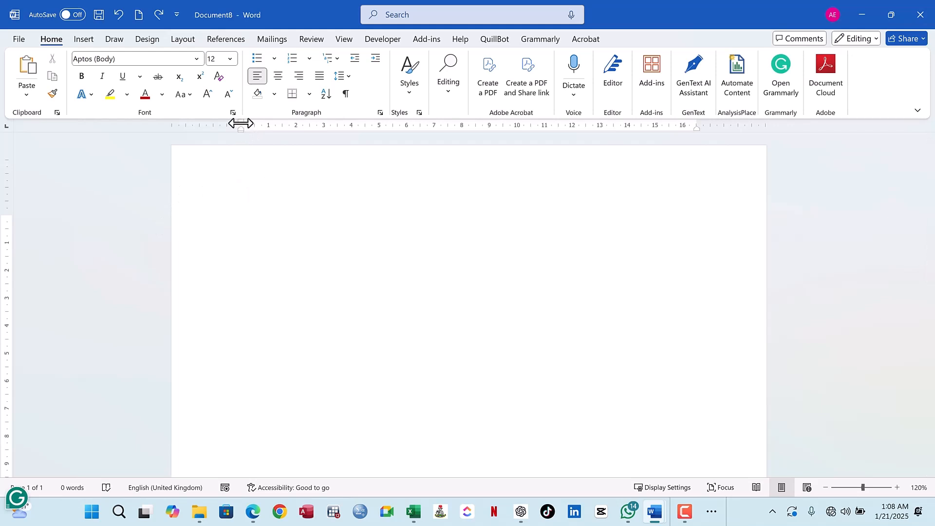
- Insert the built-in Calendar 2 quick table at the start of the blank document
left_click_drag(241, 125, 241, 127)
left_click(84, 40)
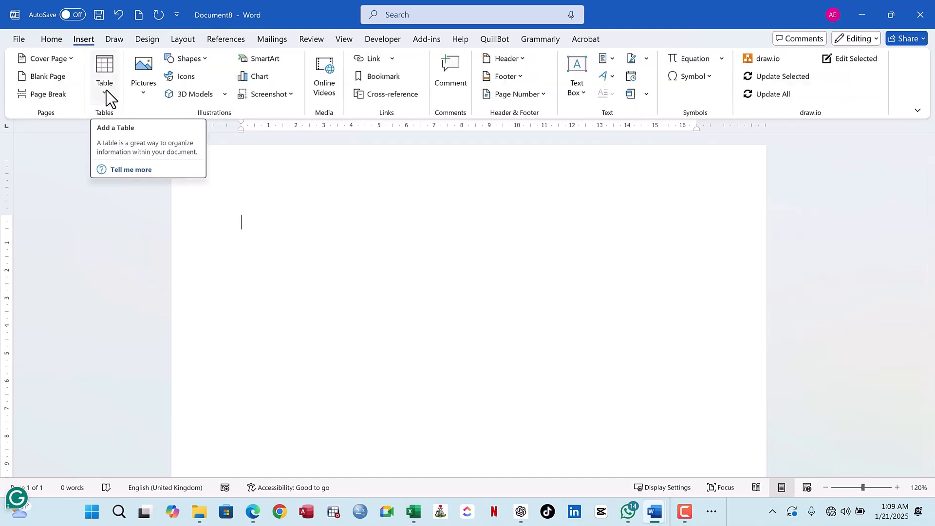
left_click(106, 90)
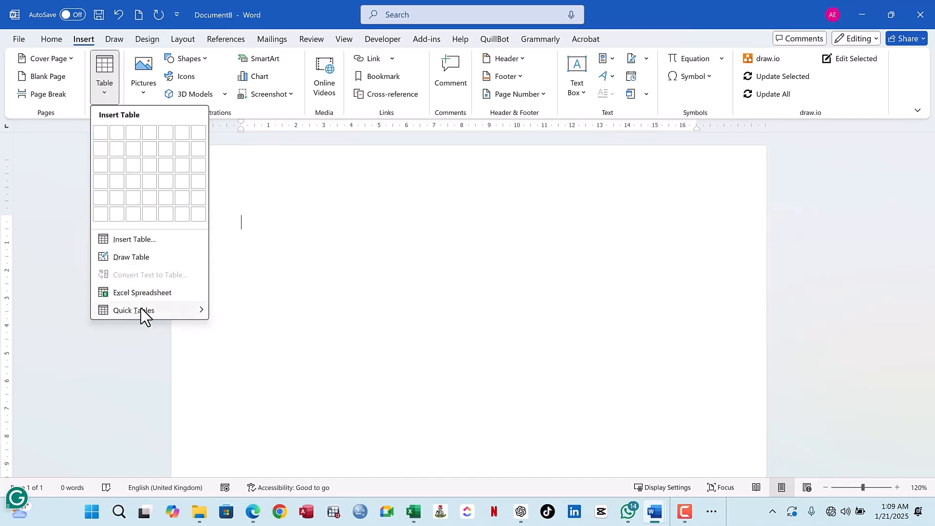
mouse_move(147, 311)
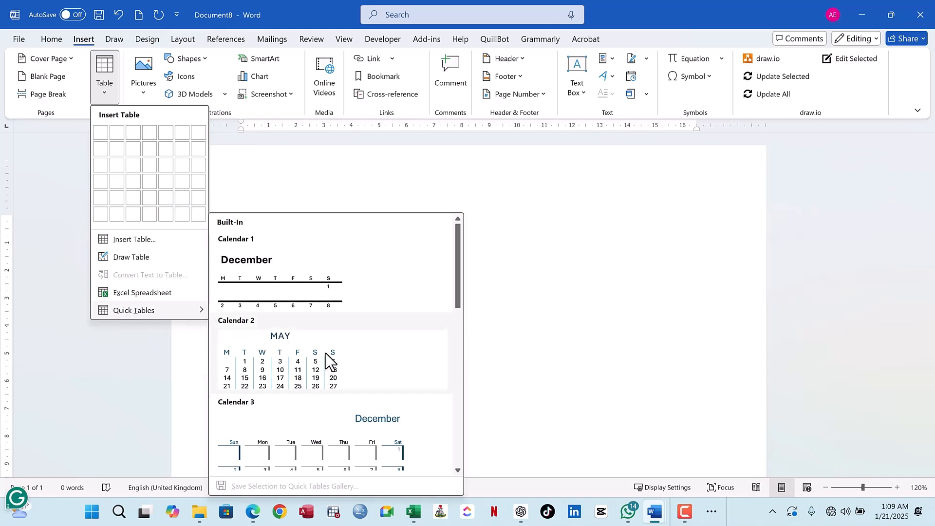
scroll(332, 363, "down", 3)
scroll(330, 358, "up", 3)
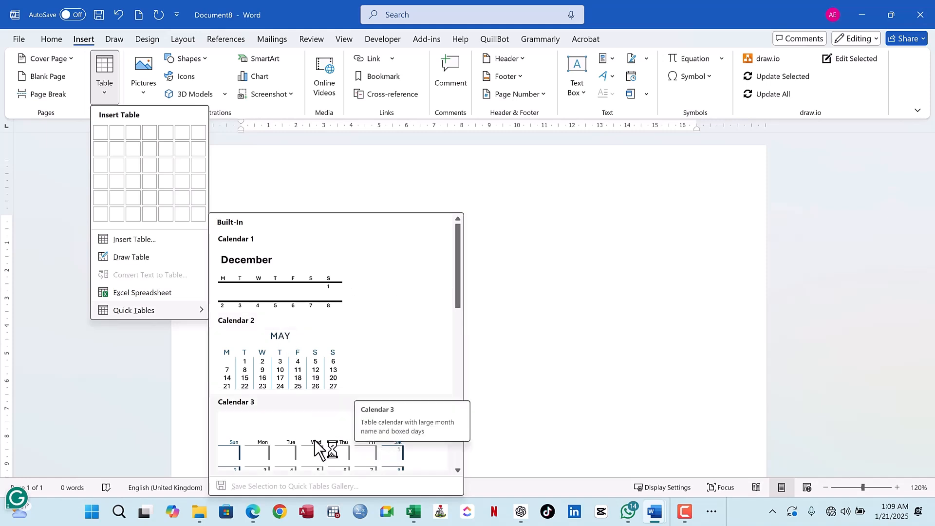
left_click(291, 367)
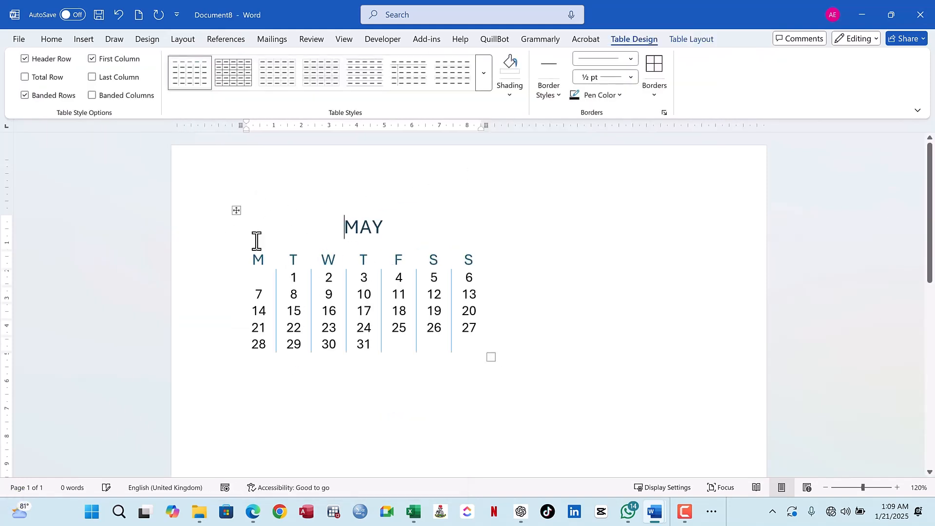
- Apply the light green banded grid table style from the second row of Grid Tables to the whole calendar
left_click(236, 213)
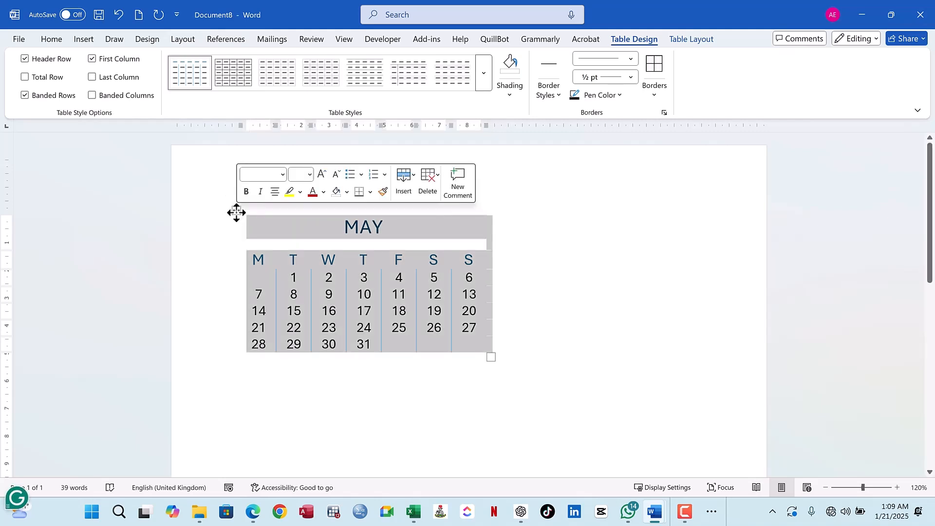
left_click(482, 82)
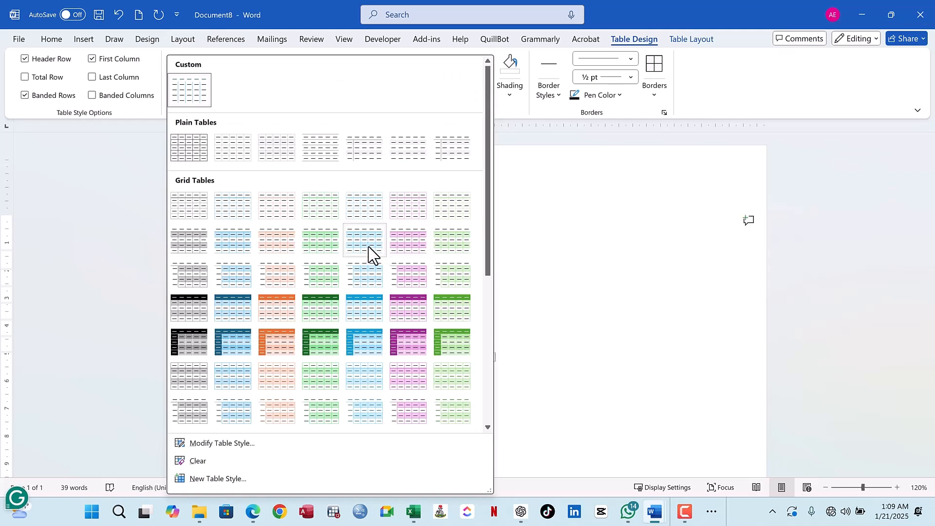
left_click(445, 244)
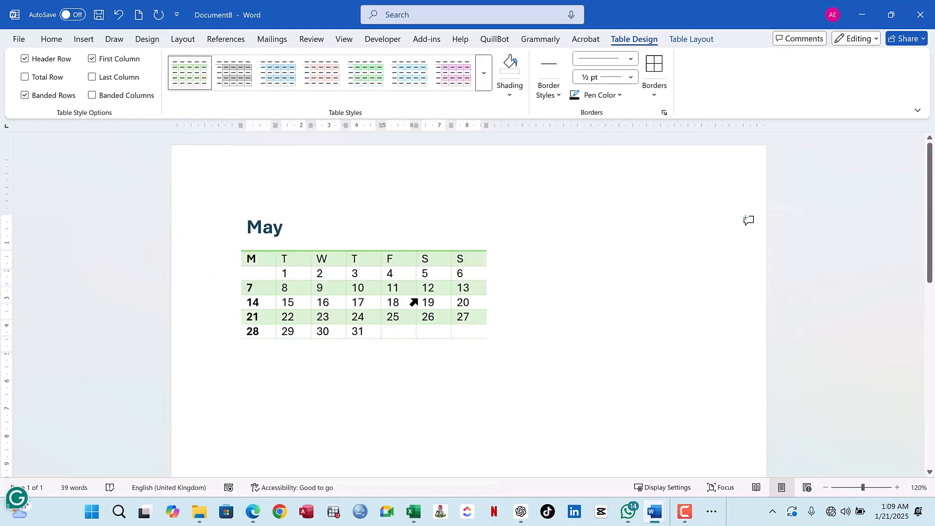
left_click(236, 212)
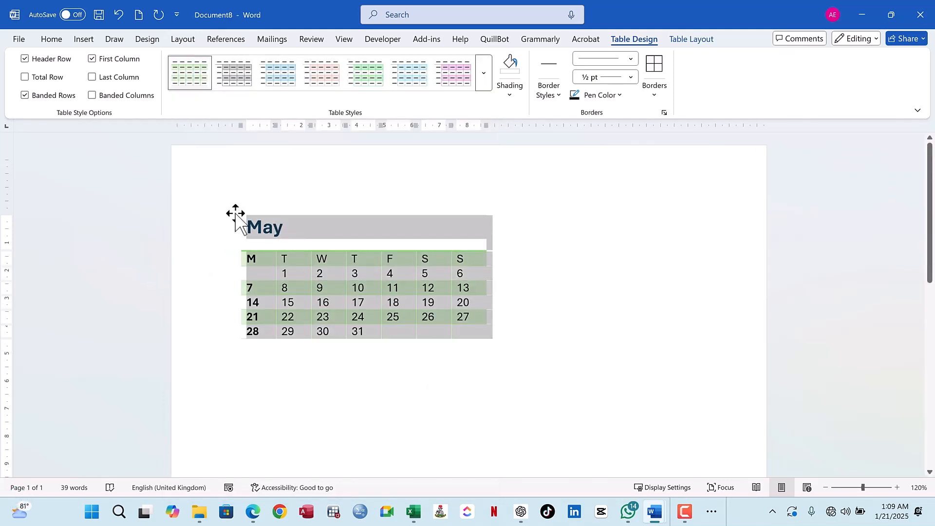
- Replace the calendar's month heading with "January"
left_click(286, 229)
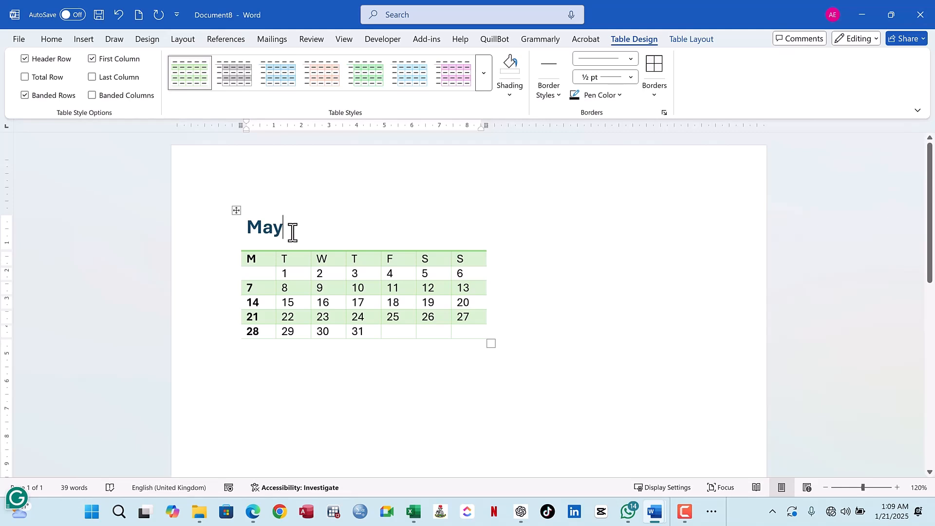
key("BackSpace")
key("BackSpace")
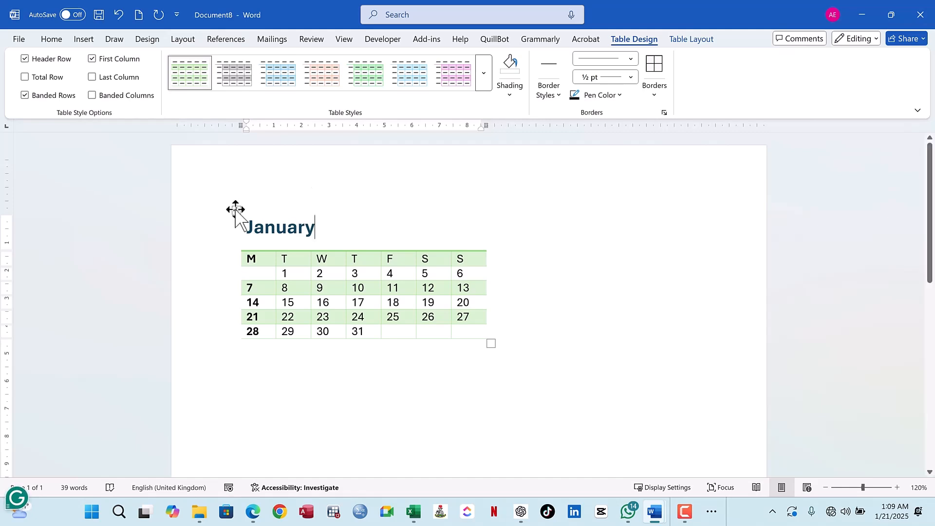
left_click(236, 211)
left_click(291, 274)
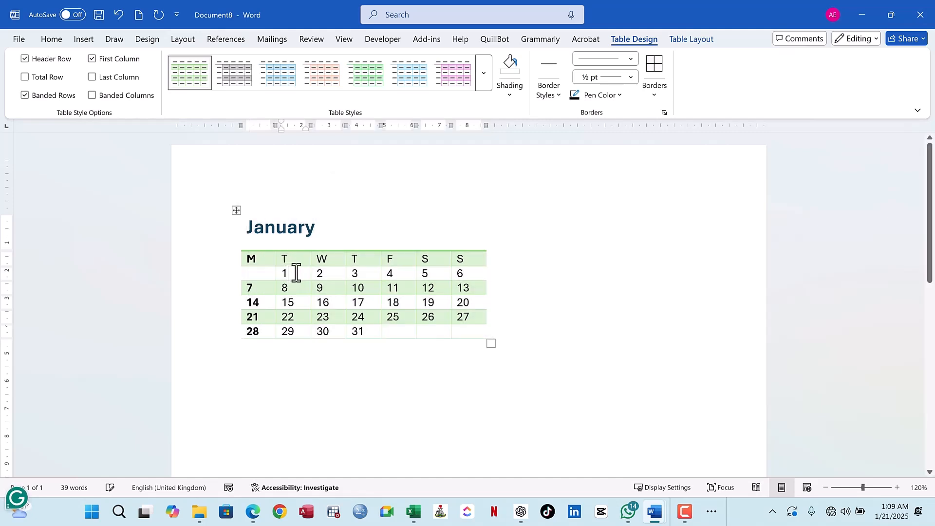
left_click(329, 275)
- Copy the entire January calendar table and paste the duplicate directly below it
left_click(237, 211)
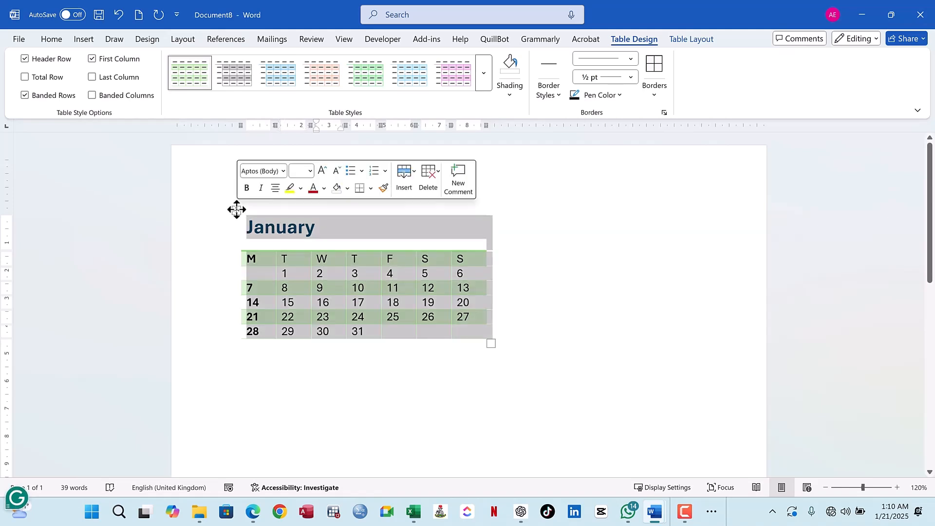
left_click(53, 40)
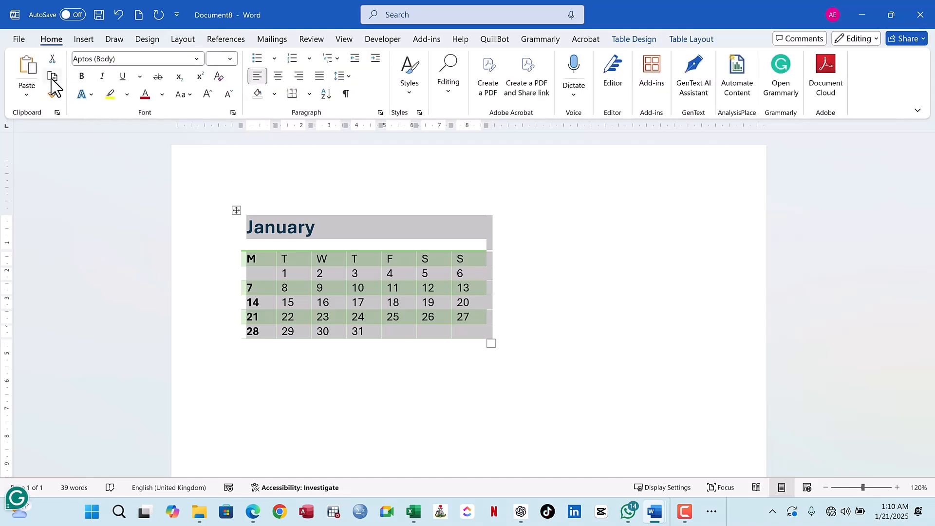
left_click(52, 76)
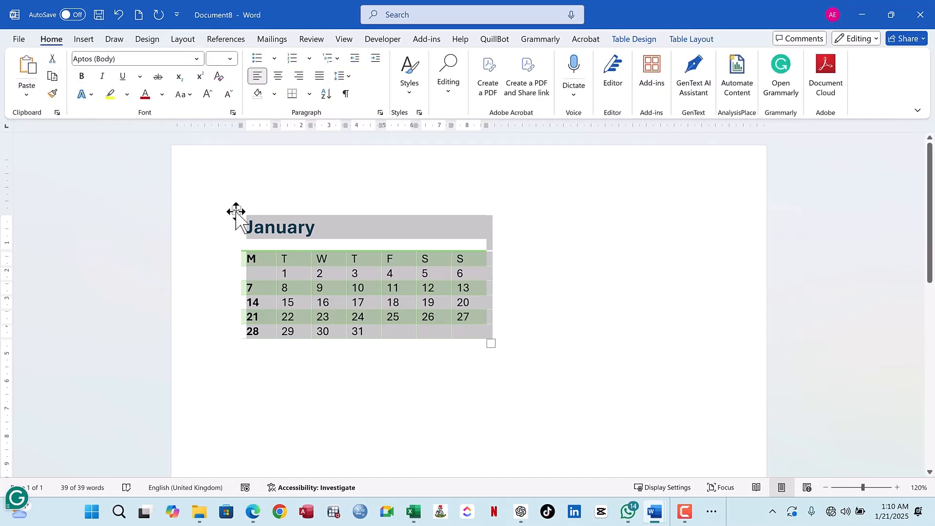
left_click(260, 358)
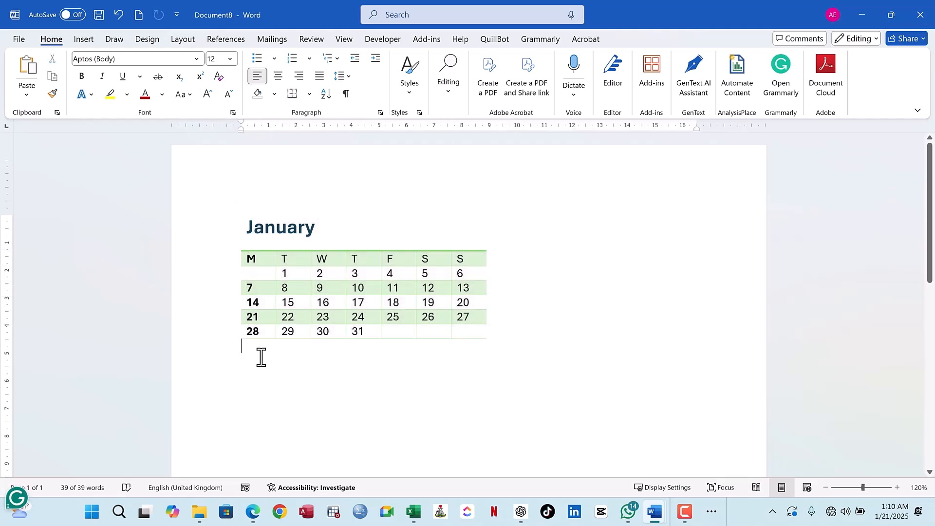
left_click(27, 68)
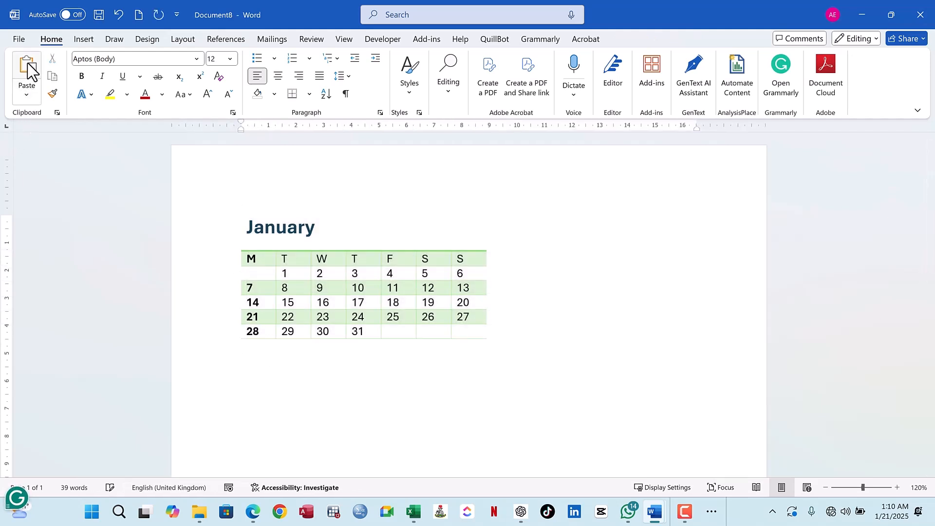
- Change the month heading of the duplicated calendar to "February"
left_click(318, 327)
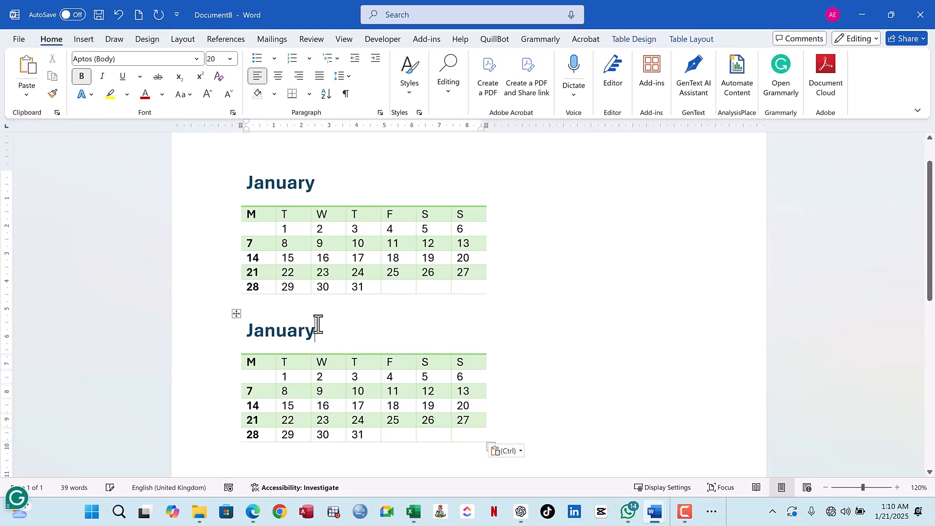
key("BackSpace")
key("BackSpace")
key("BackSpace")
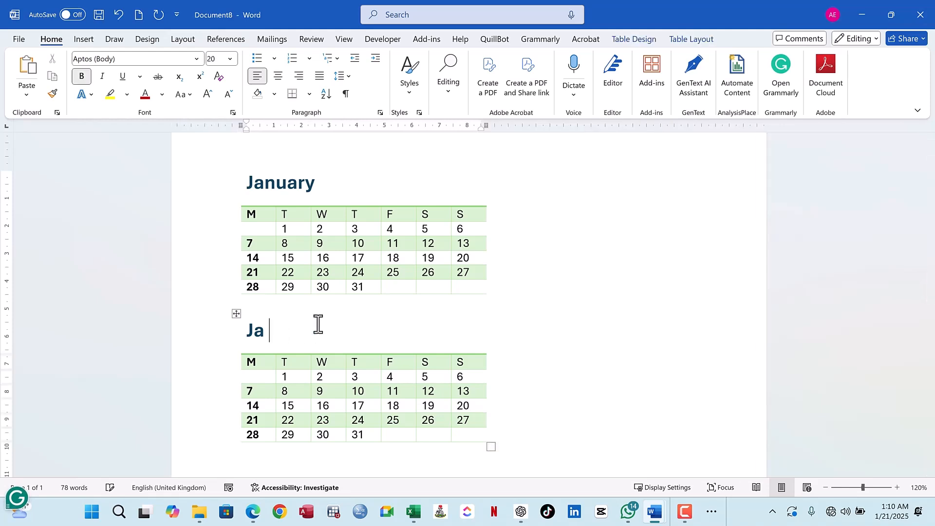
key("BackSpace")
type("Febr")
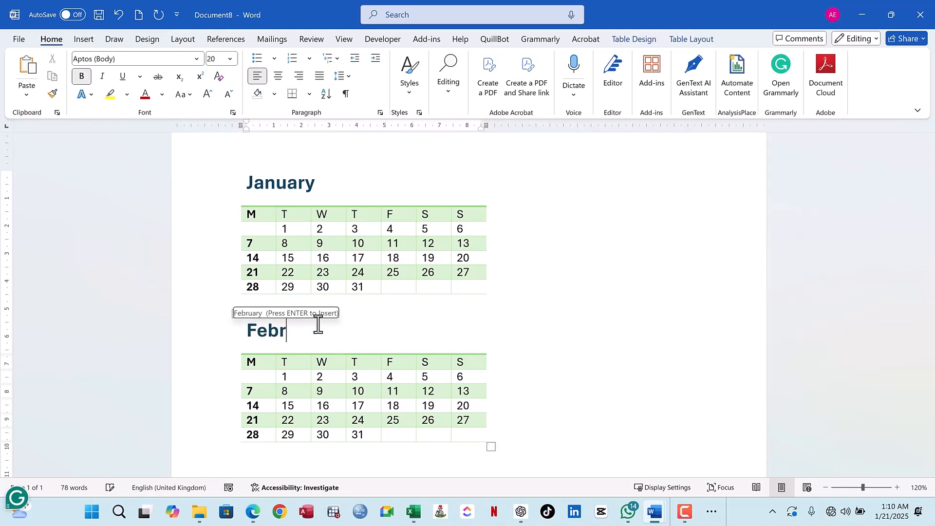
type("uary")
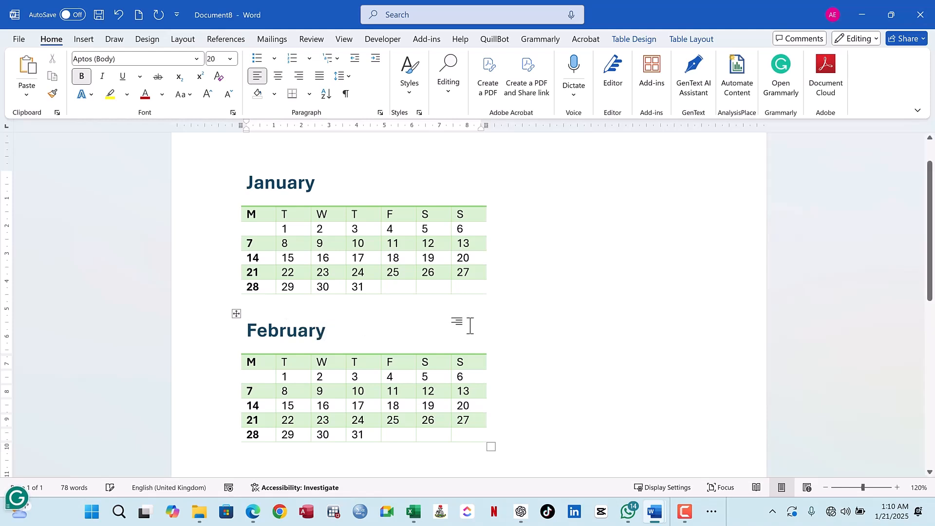
- Apply all borders to the entire January calendar table
left_click(364, 420)
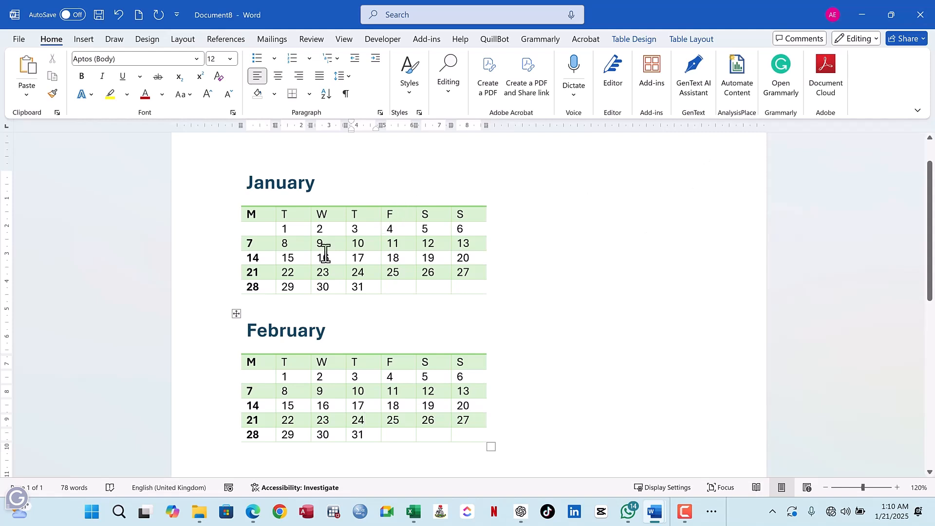
left_click(287, 183)
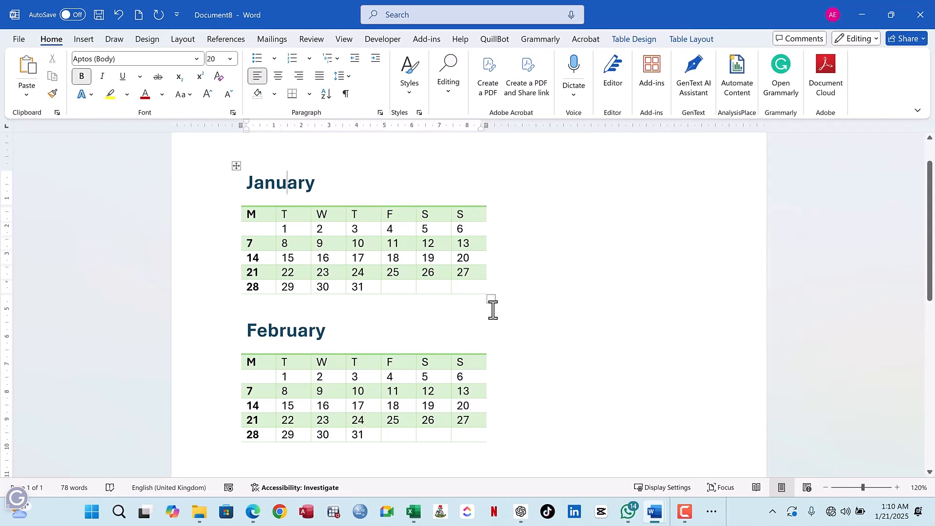
left_click(236, 166)
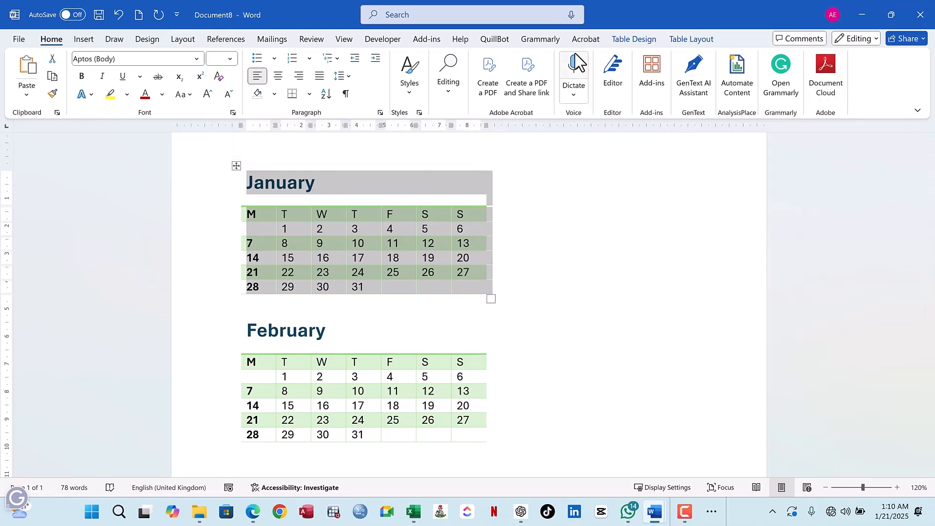
left_click(690, 41)
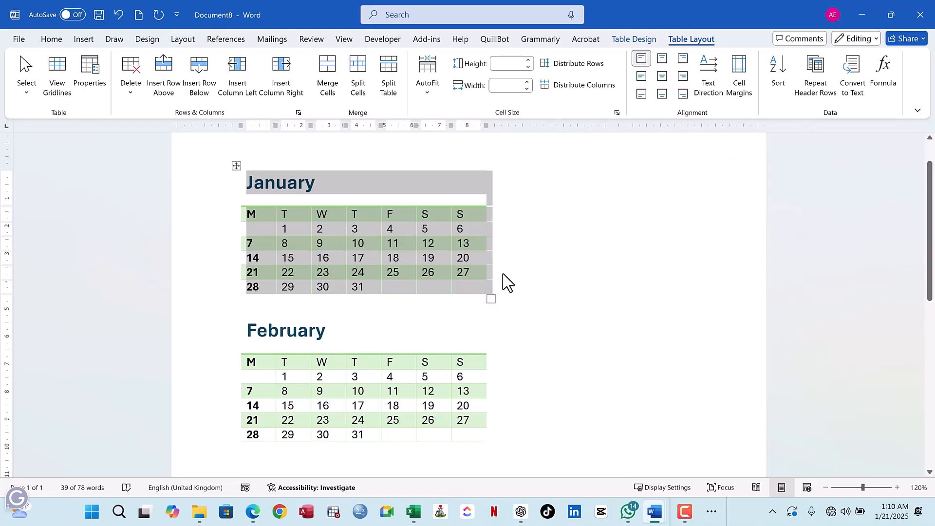
left_click(645, 40)
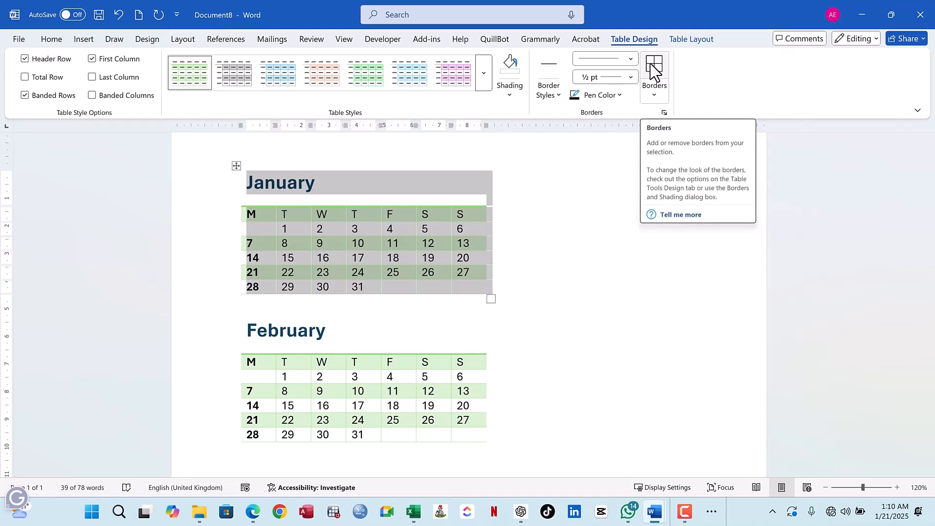
left_click(654, 68)
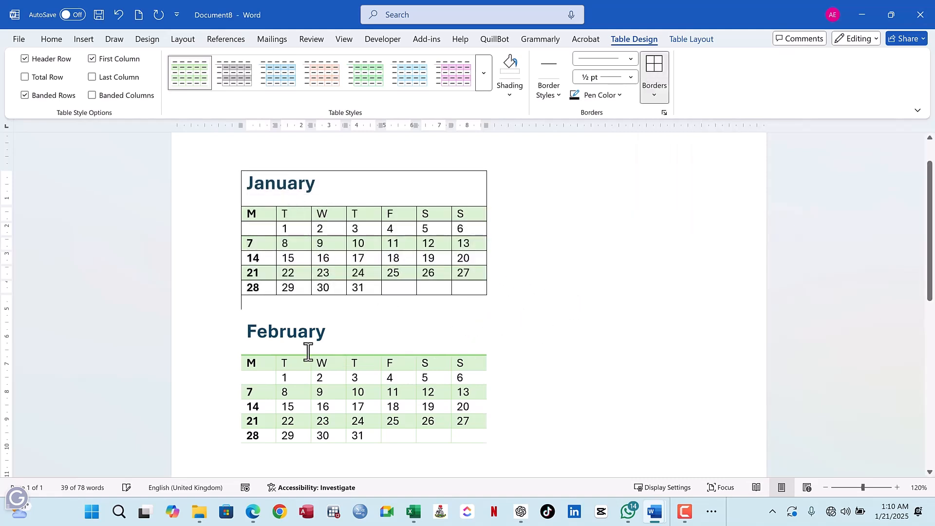
- Apply all borders to the entire February calendar table
left_click(238, 317)
left_click(237, 316)
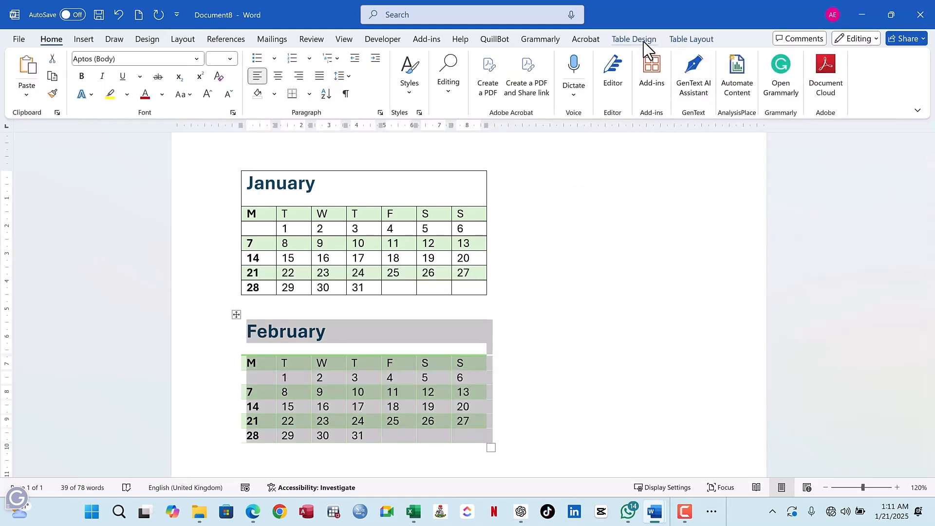
left_click(648, 42)
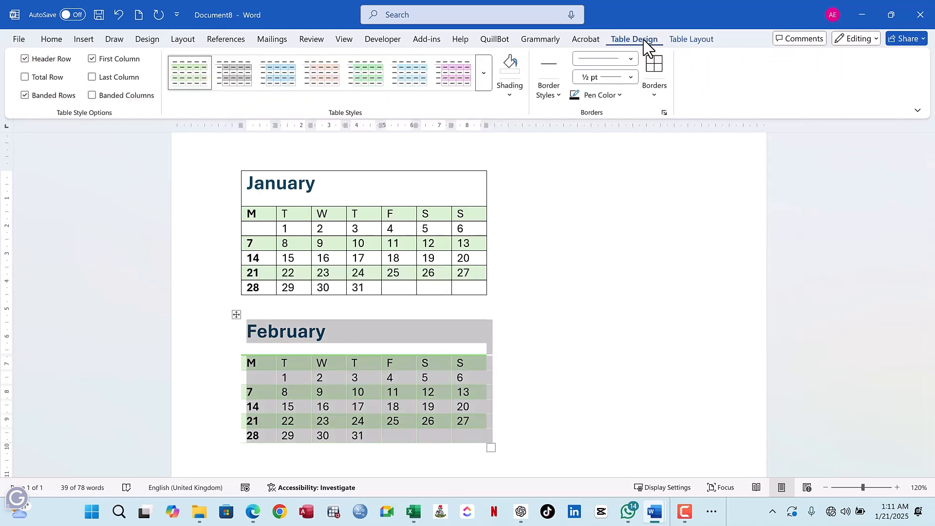
left_click(654, 67)
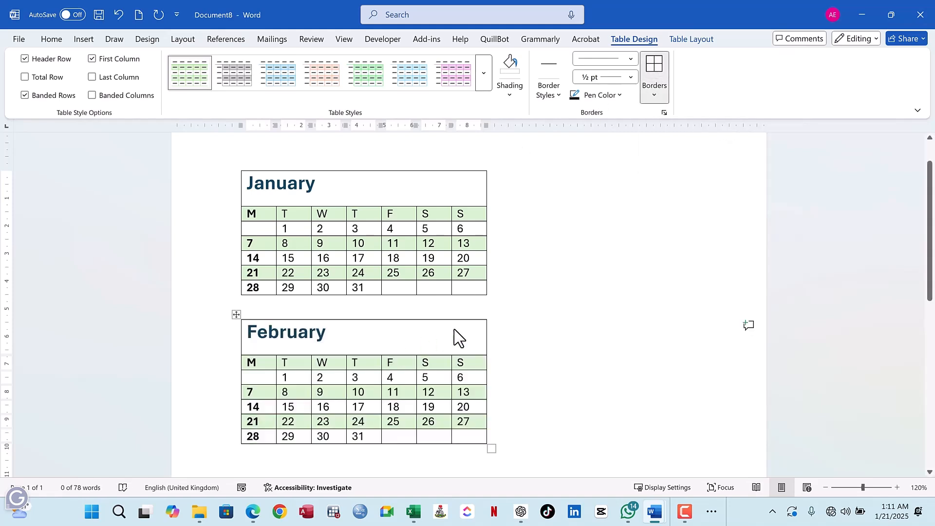
left_click_drag(454, 330, 466, 435)
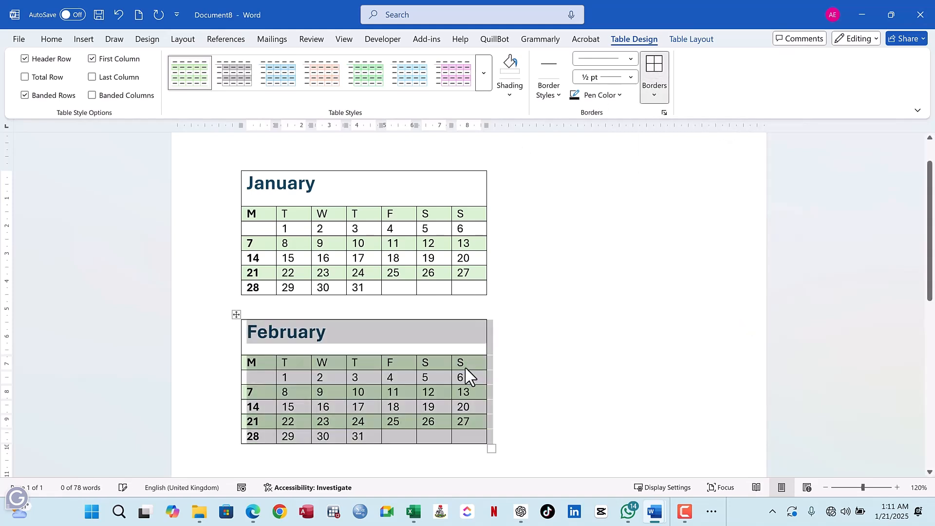
left_click(658, 95)
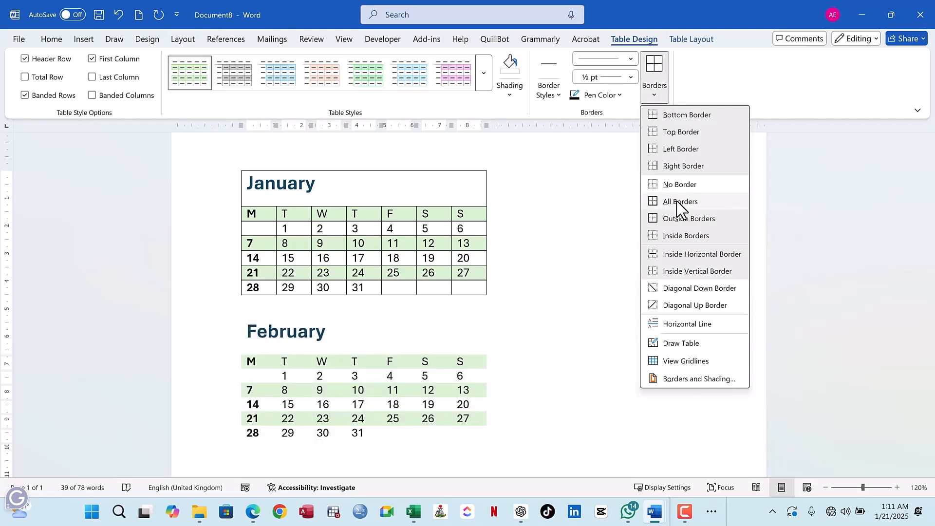
left_click(356, 334)
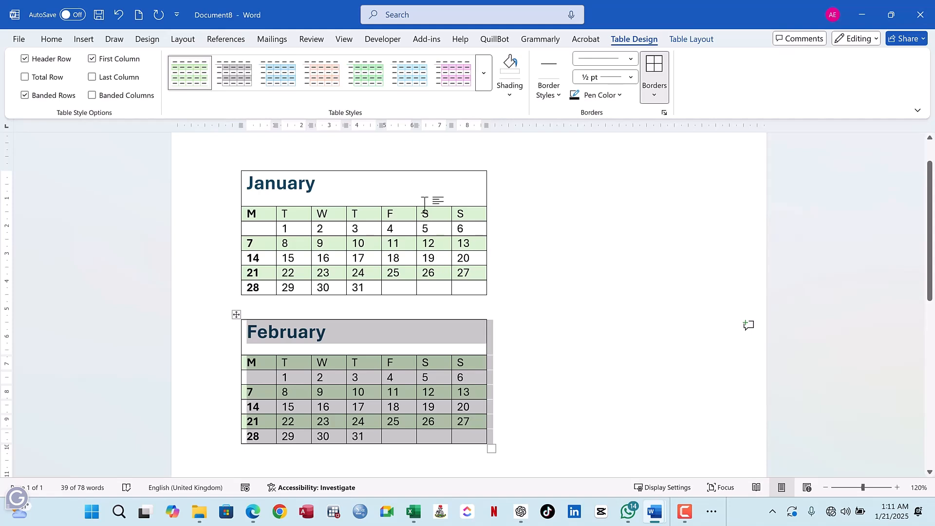
left_click(378, 189)
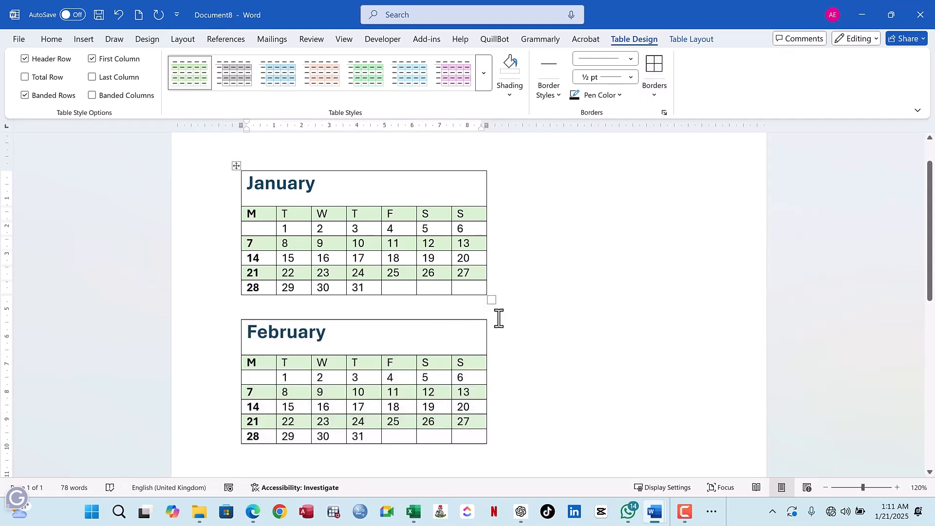
left_click(497, 340)
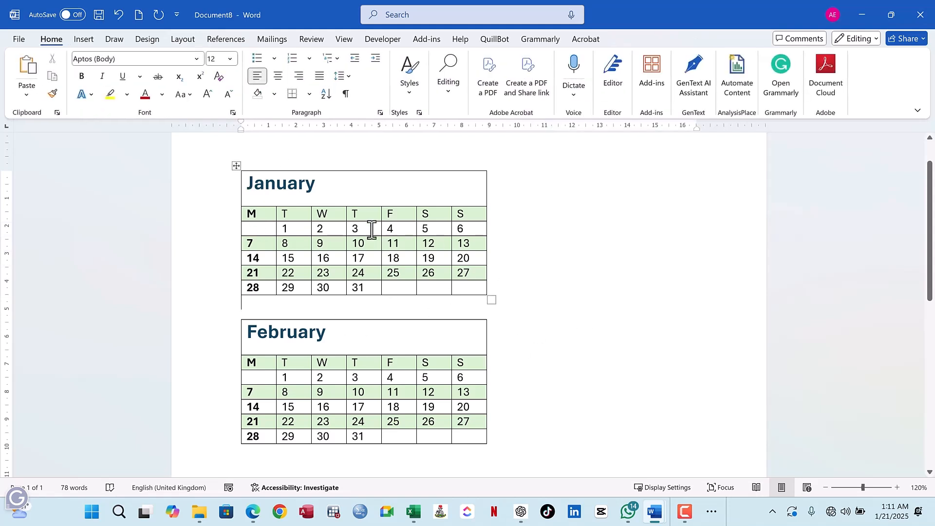
- Clear the first Tuesday date in the January calendar and renumber that row 1 to 5 from Wednesday to Sunday
left_click(295, 229)
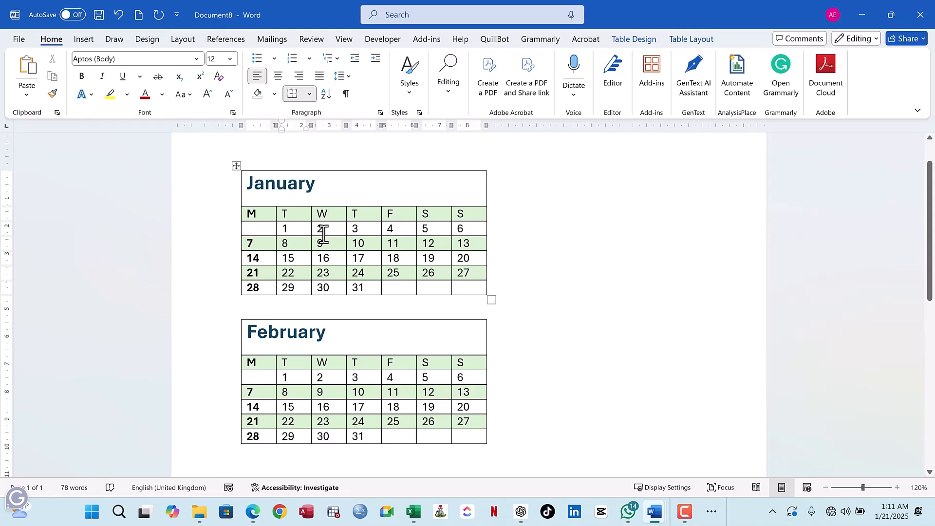
key("BackSpace")
double_click(320, 229)
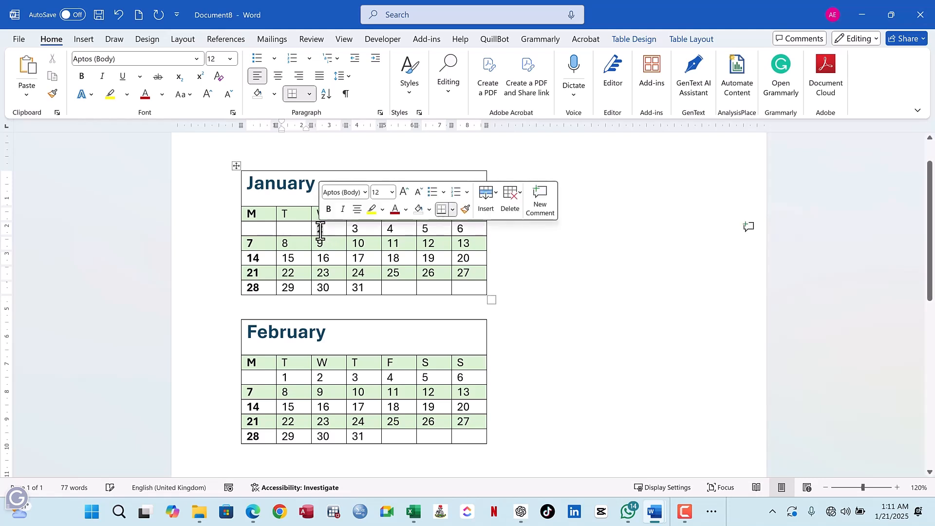
type("1")
left_click(354, 229)
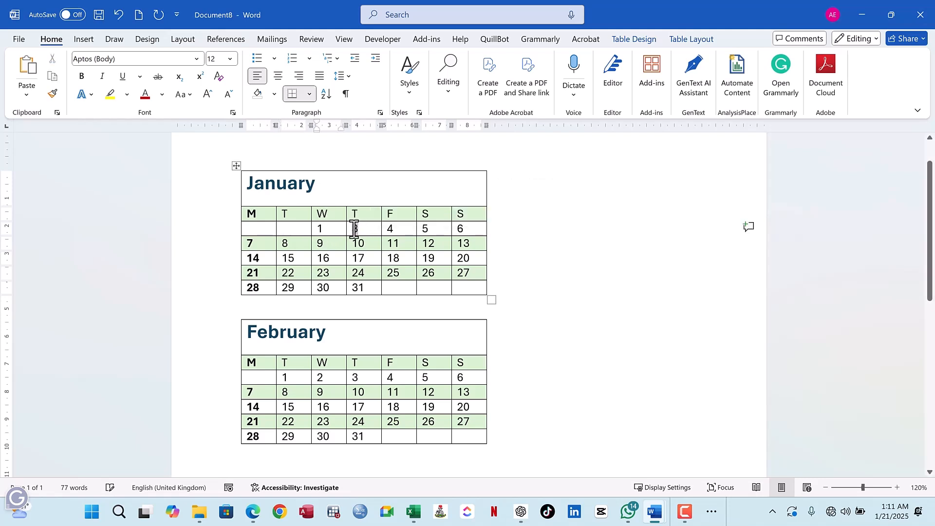
left_click(397, 231)
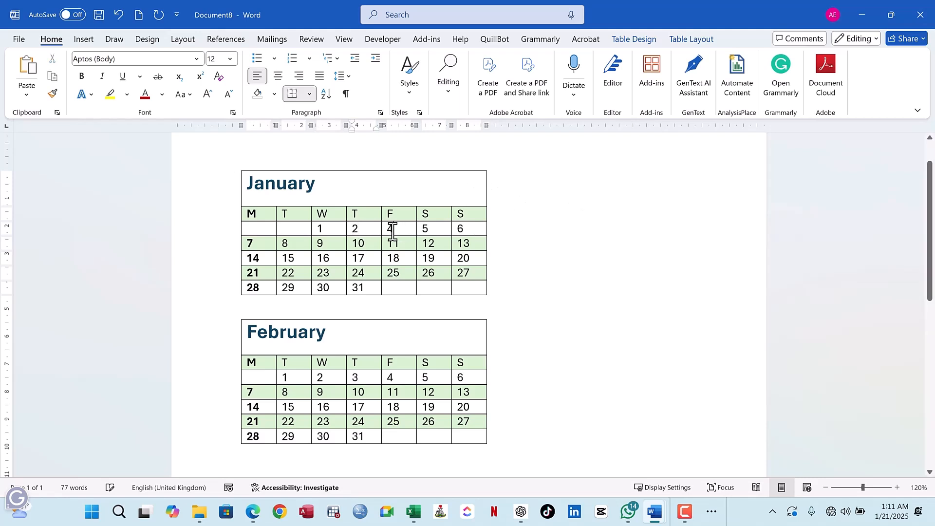
double_click(391, 230)
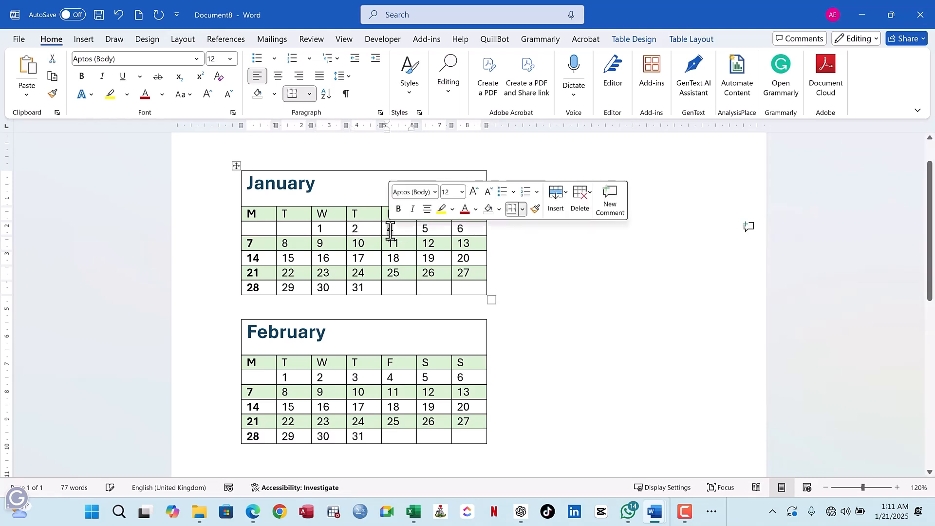
type("3")
double_click(423, 229)
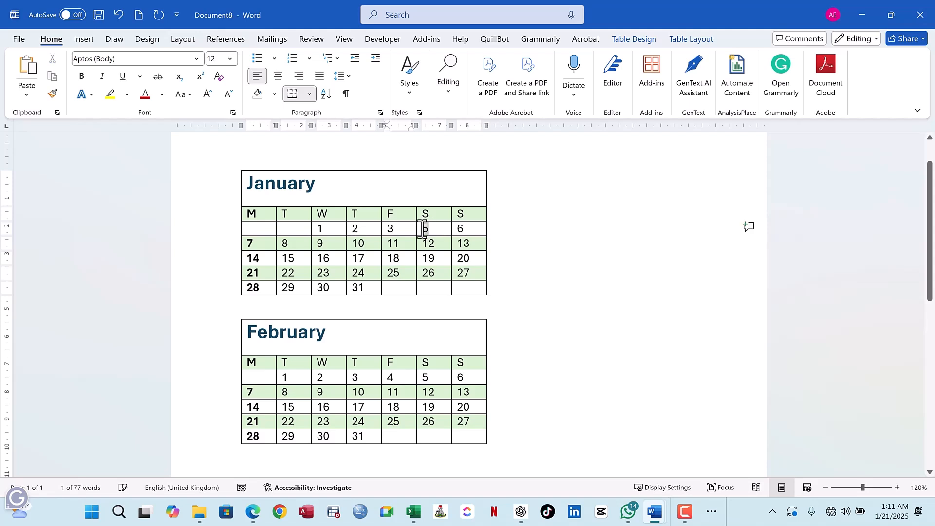
type("4")
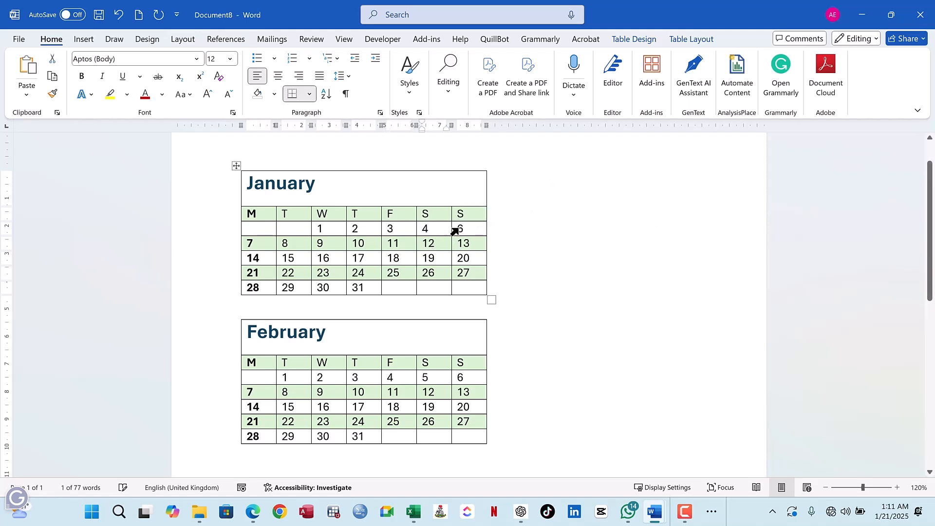
double_click(460, 229)
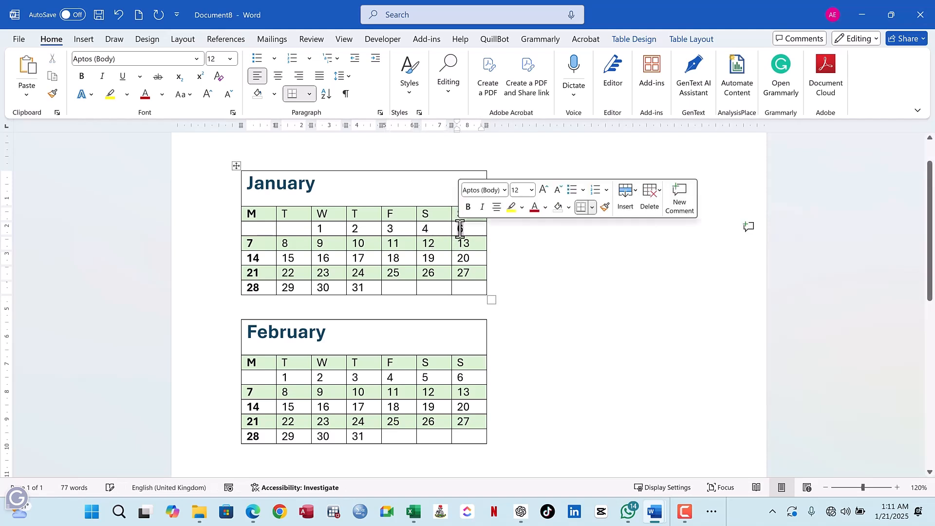
type("5")
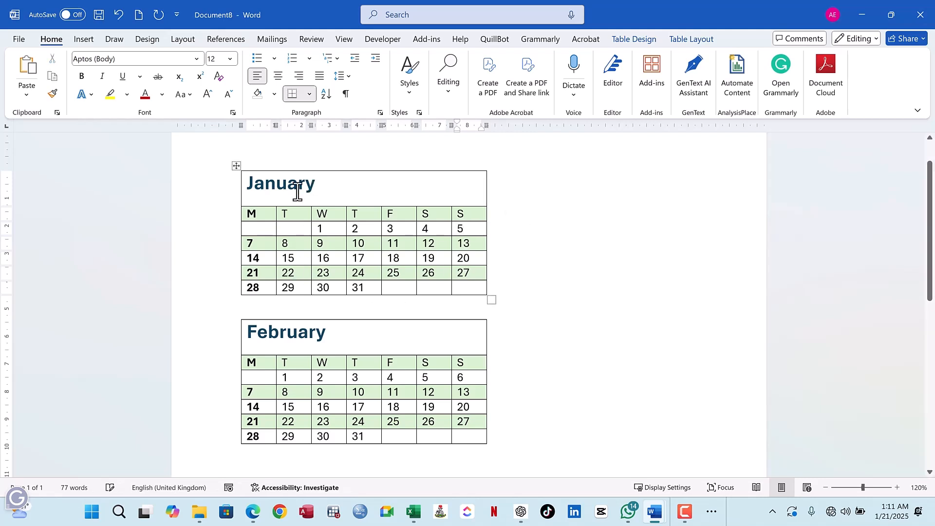
- Undo all the date changes made in the first week of the January calendar
left_click(119, 16)
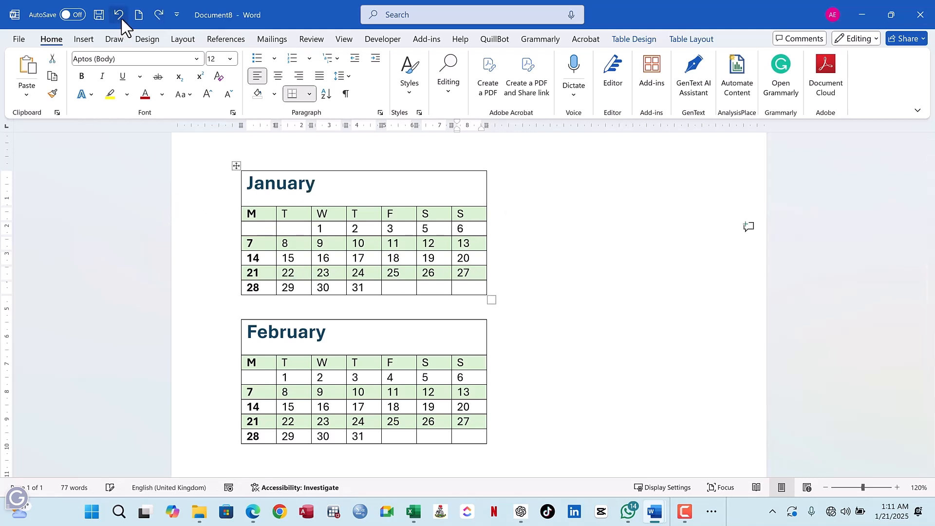
left_click(119, 16)
left_click(119, 15)
left_click(119, 16)
left_click(119, 16)
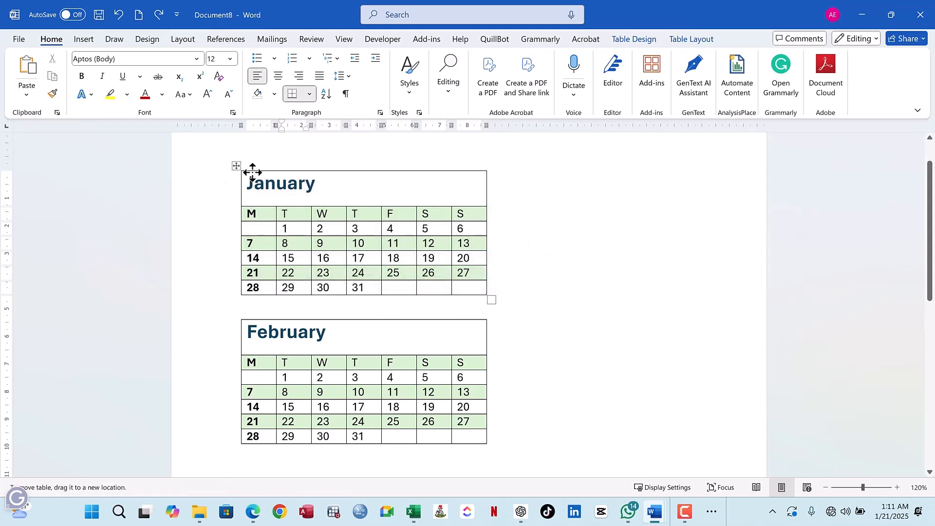
left_click(237, 166)
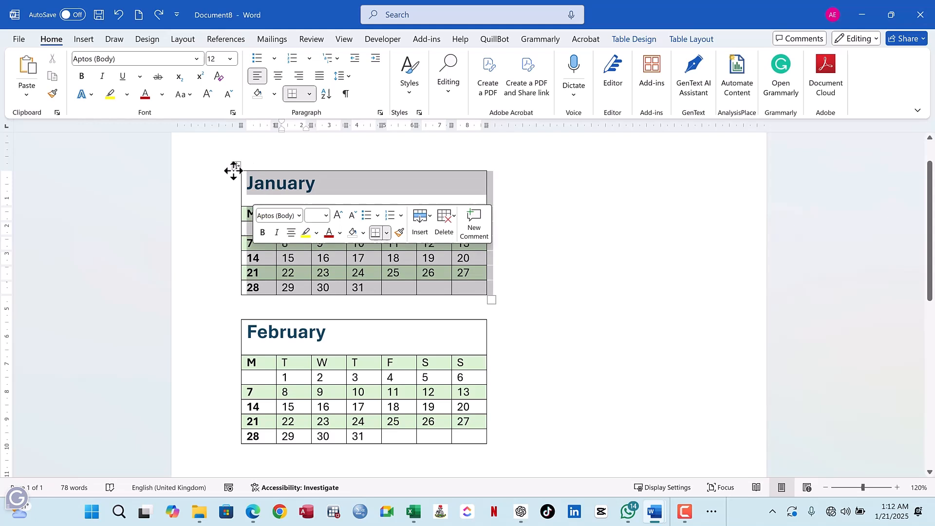
left_click(471, 275)
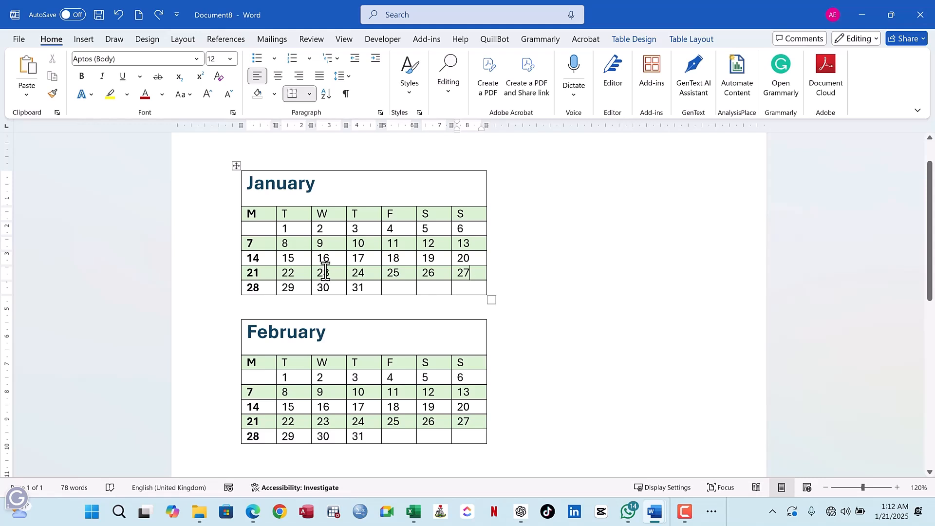
left_click(236, 166)
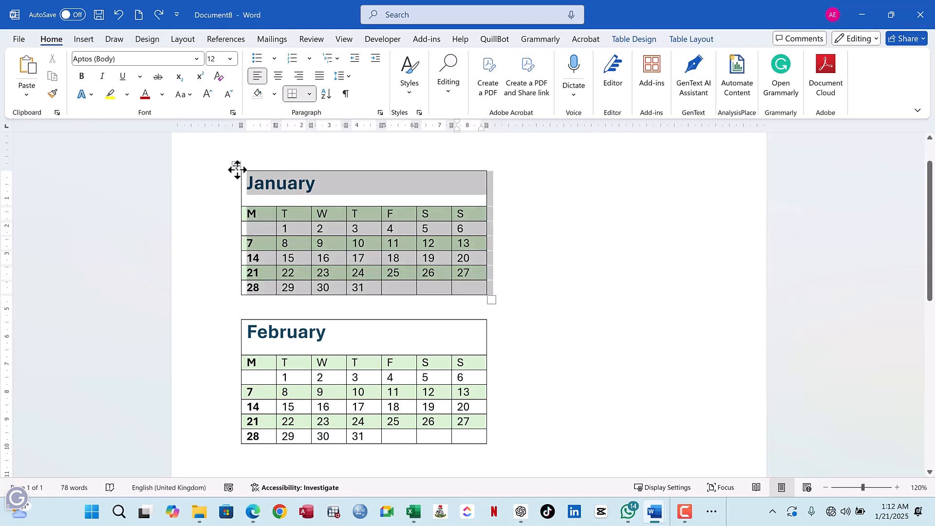
left_click(358, 215)
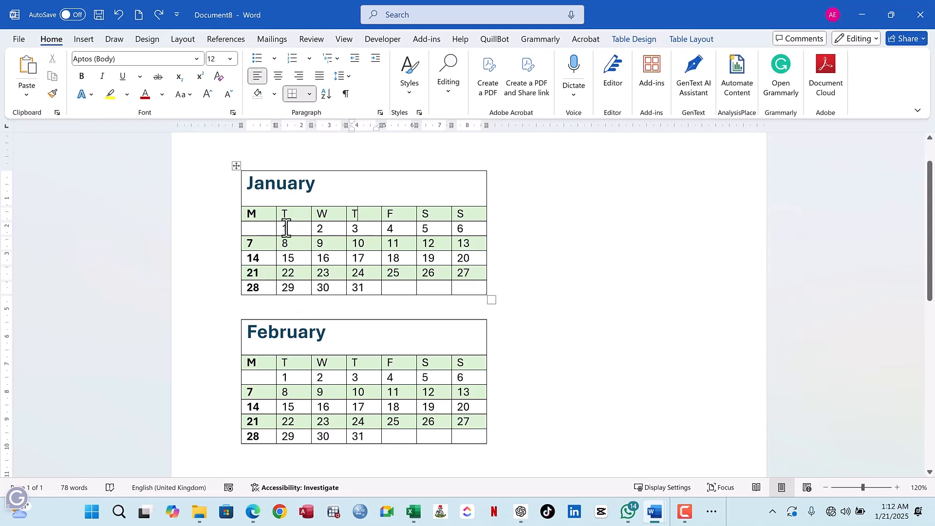
left_click_drag(284, 228, 396, 233)
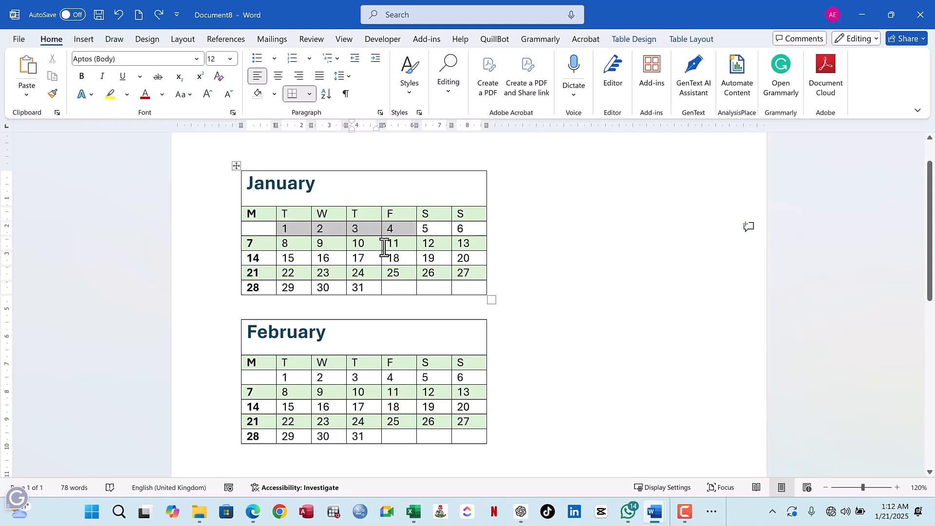
left_click(372, 263)
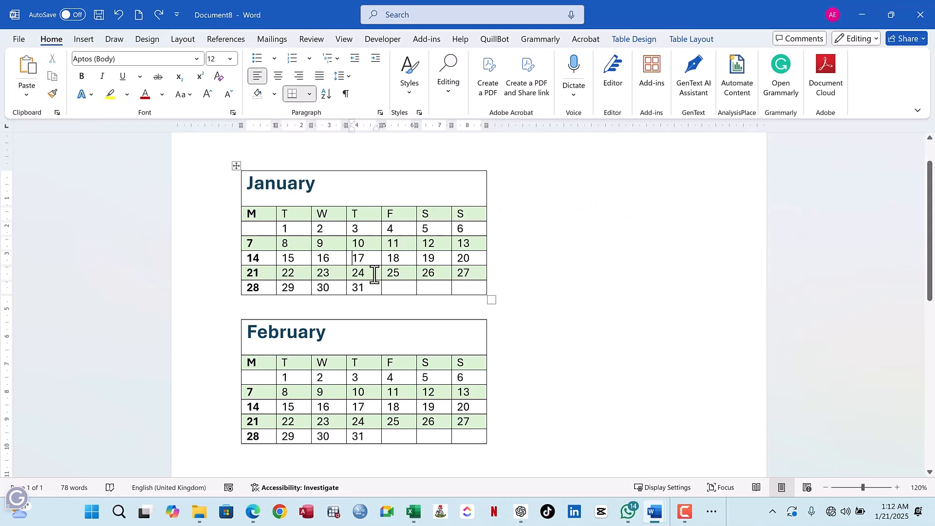
- Make the date 17 in the January calendar bold
left_click_drag(365, 259, 355, 260)
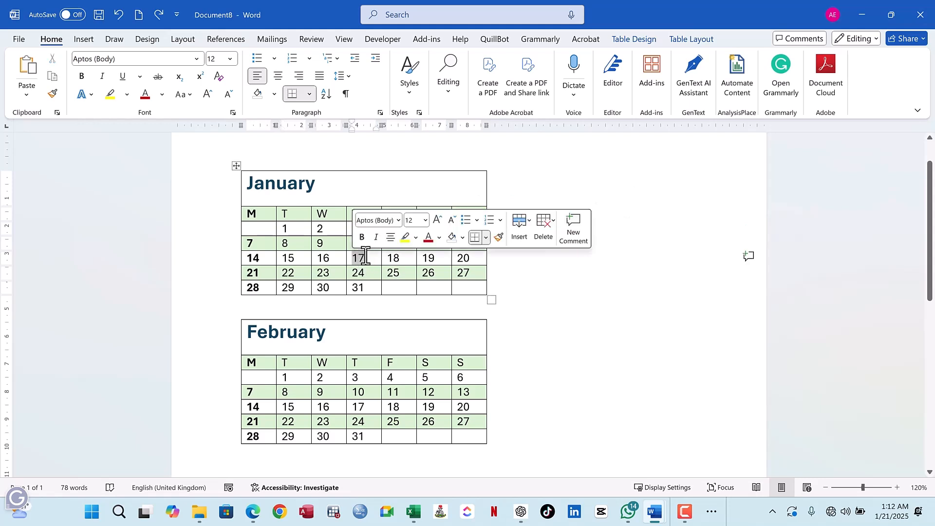
left_click(362, 237)
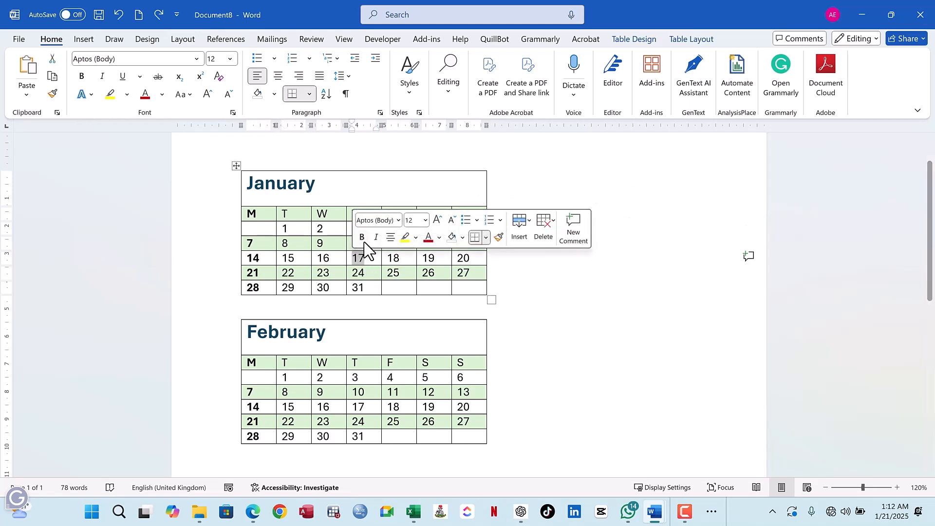
left_click(365, 272)
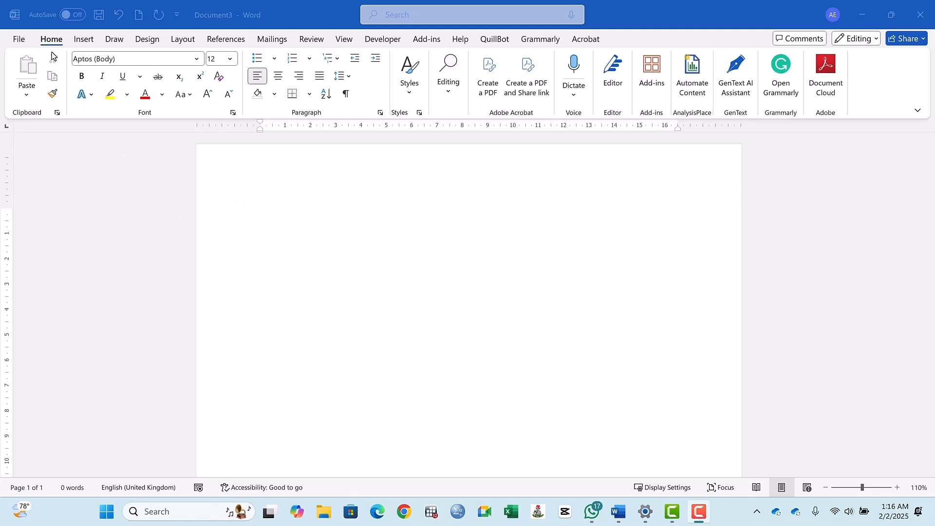
- Create a new document from the Banner calendar template
left_click(20, 40)
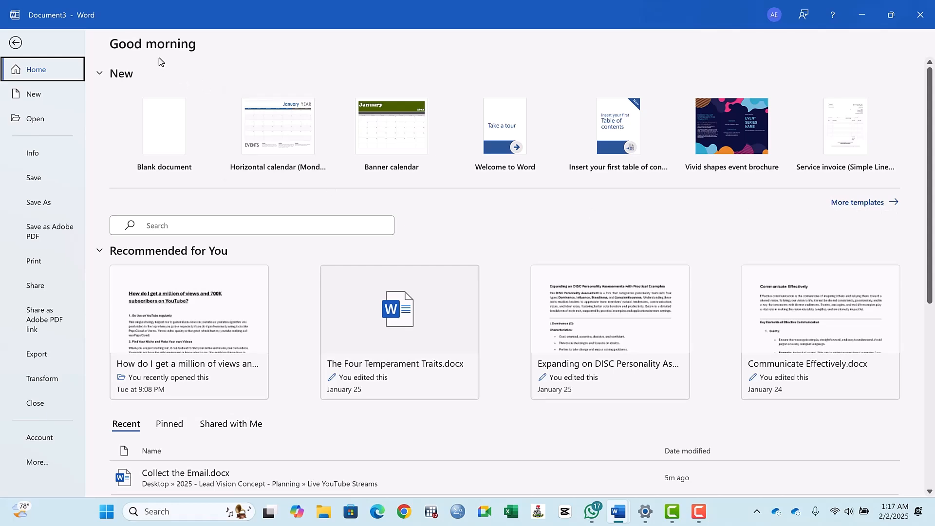
left_click(15, 42)
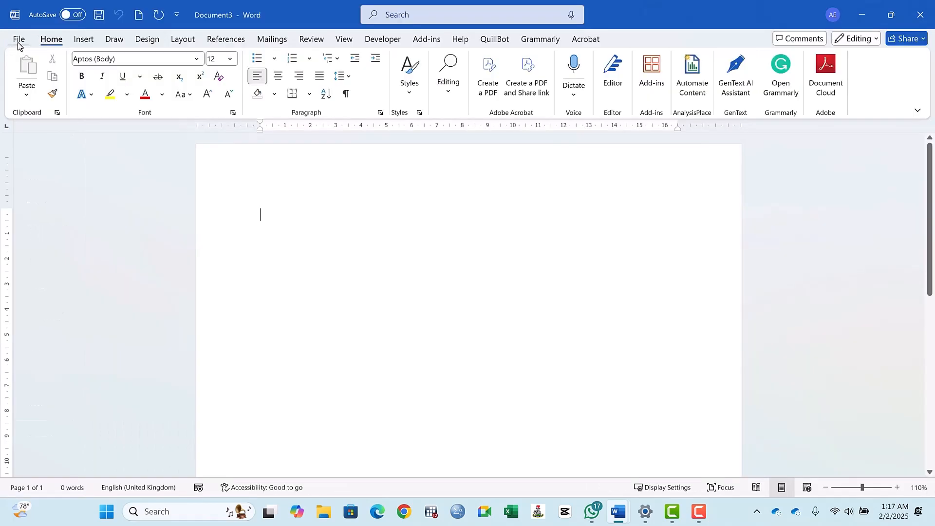
left_click(18, 40)
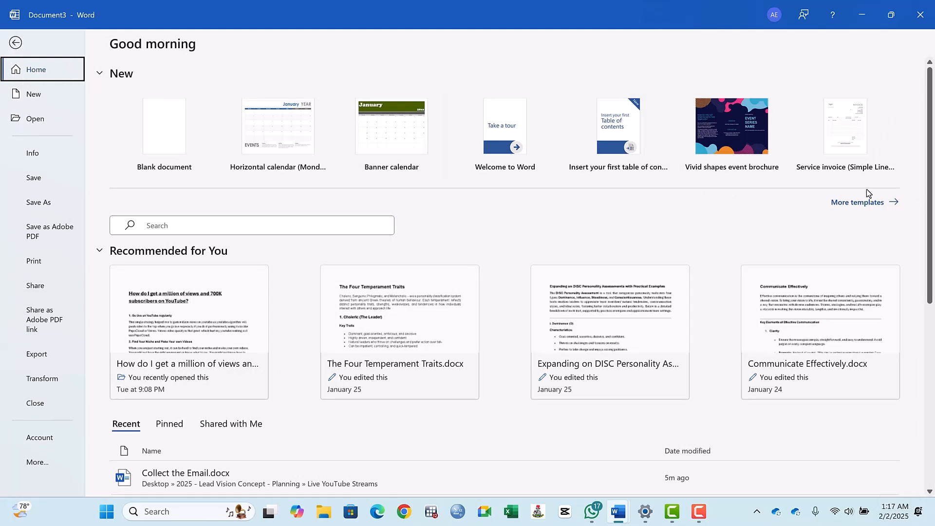
left_click(864, 205)
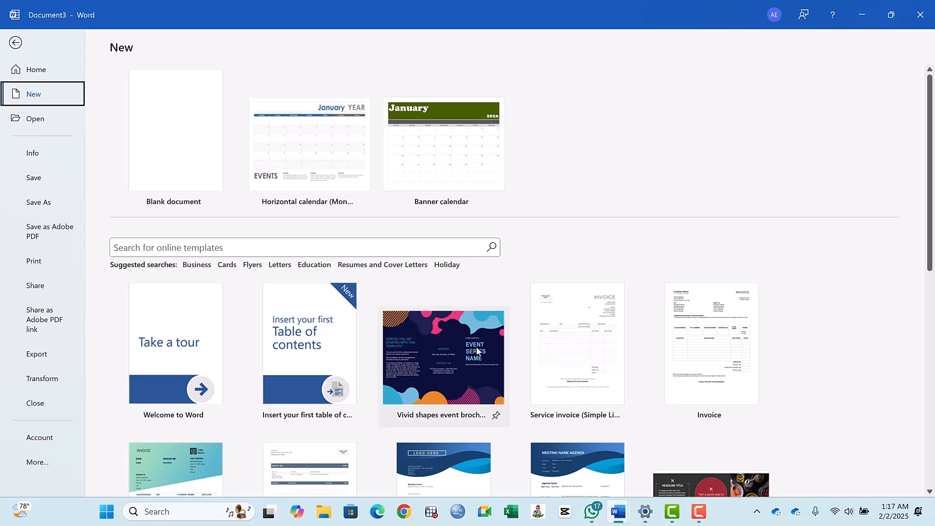
scroll(477, 344, "down", 1)
scroll(477, 344, "up", 1)
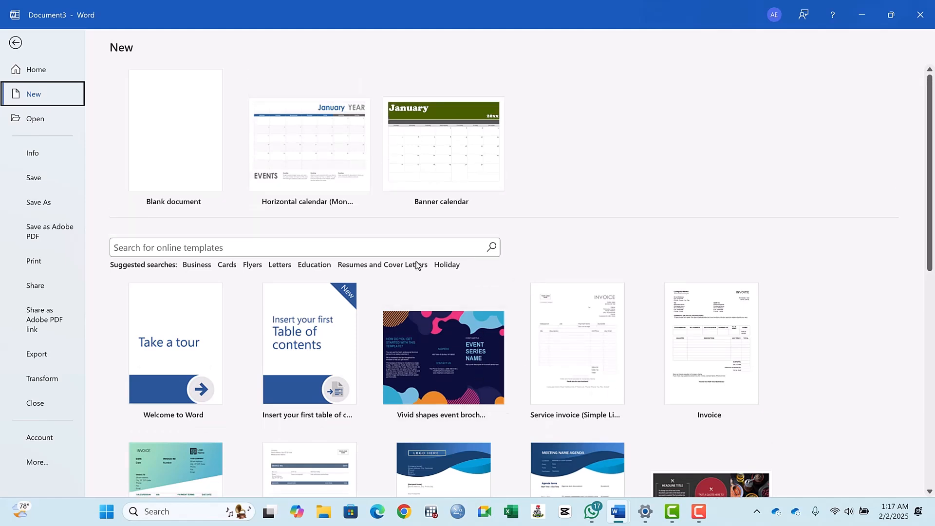
left_click(448, 154)
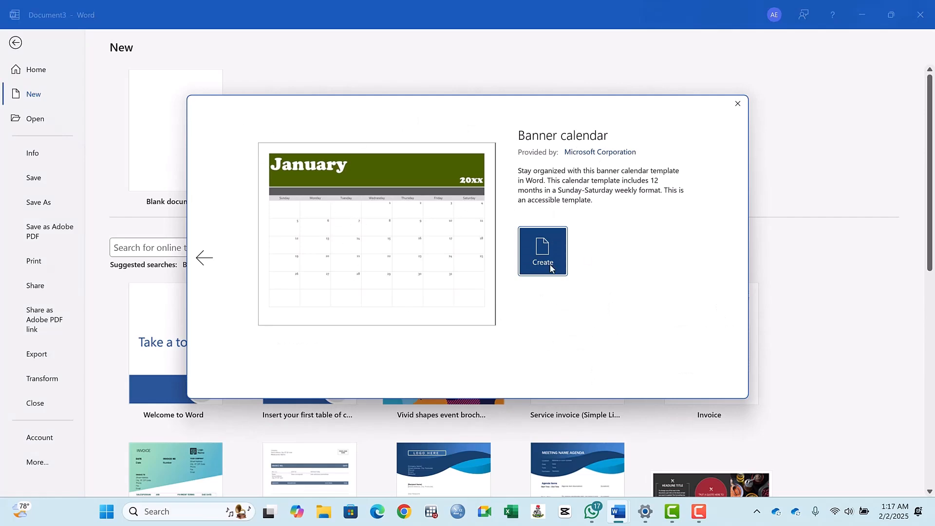
left_click(551, 267)
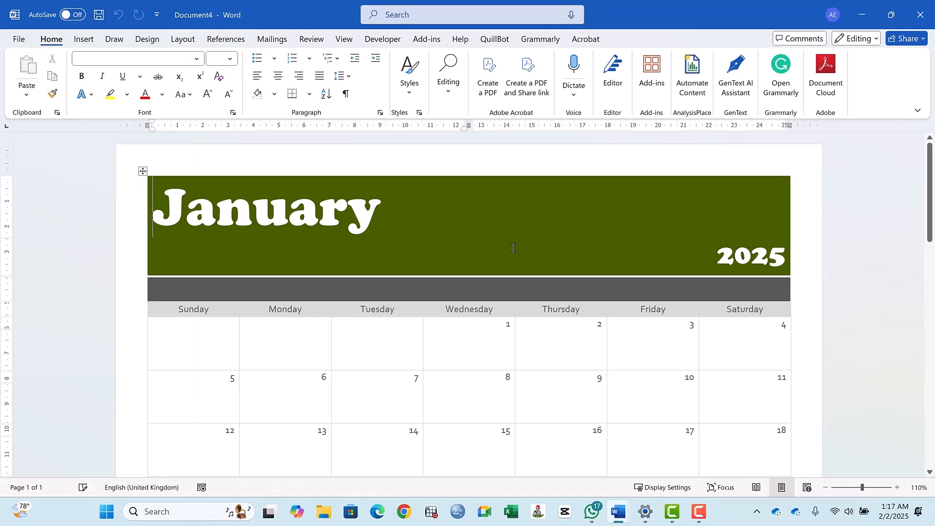
- Look through the monthly pages of the banner calendar and close the document without saving it
scroll(532, 268, "down", 15)
scroll(533, 267, "down", 10)
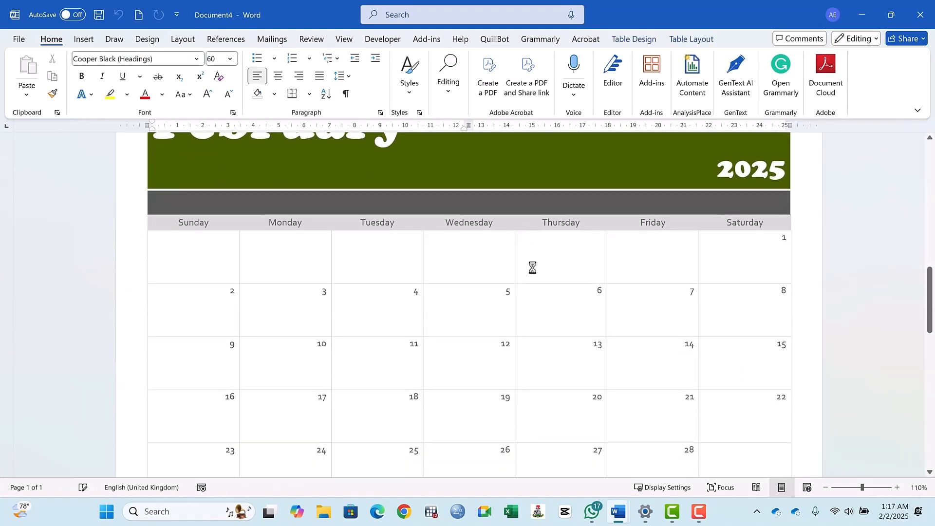
scroll(514, 297, "down", 20)
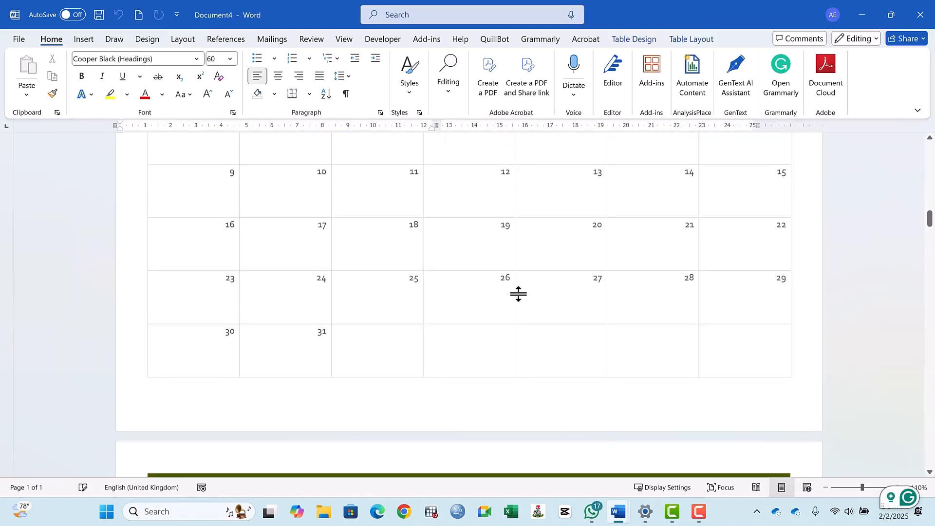
scroll(521, 306, "down", 15)
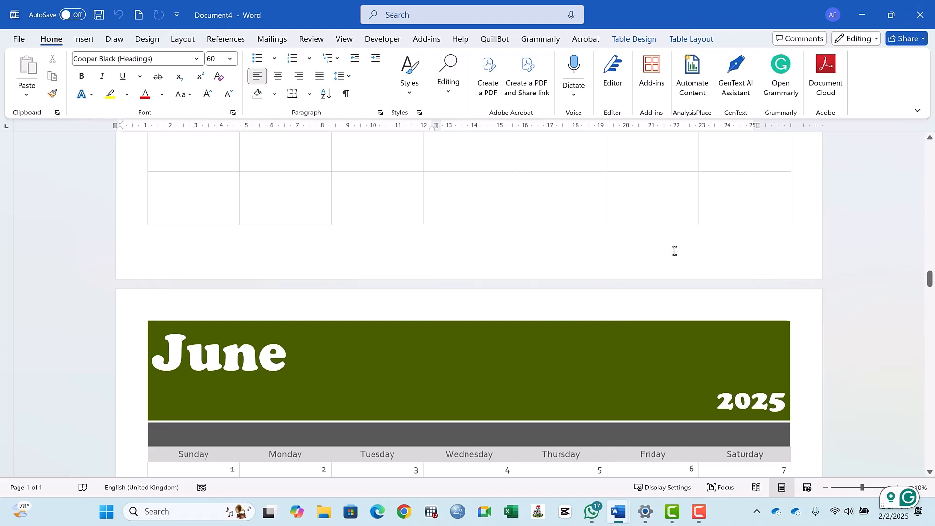
scroll(545, 227, "down", 10)
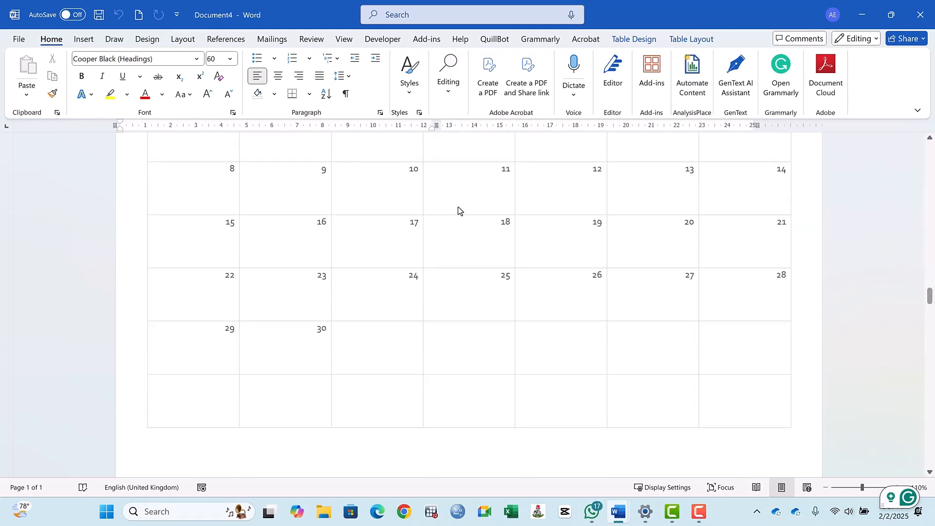
left_click(922, 21)
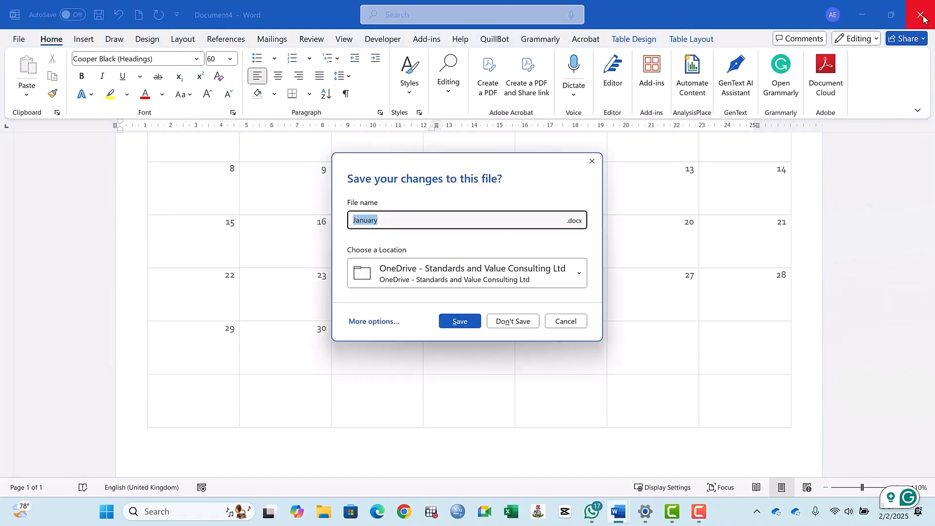
left_click(494, 322)
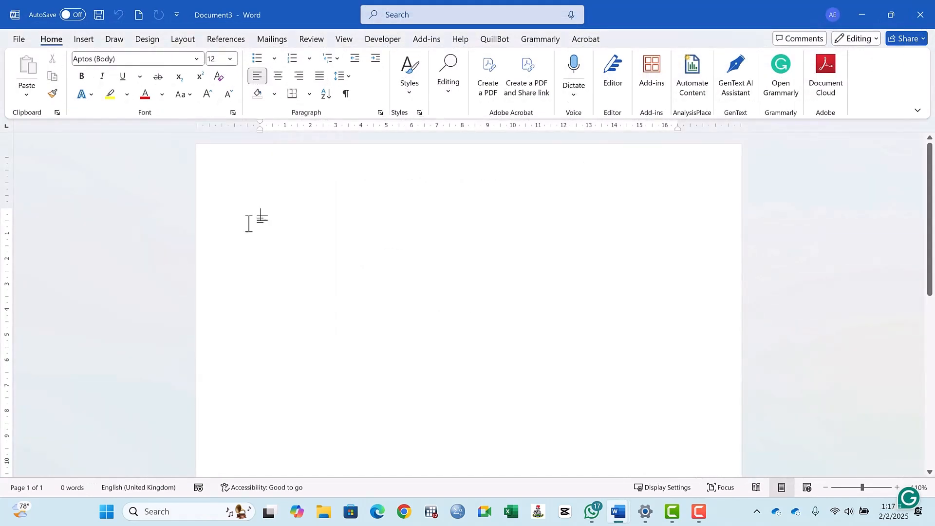
- Create a new document from the Horizontal calendar (Monday start) template
left_click(19, 40)
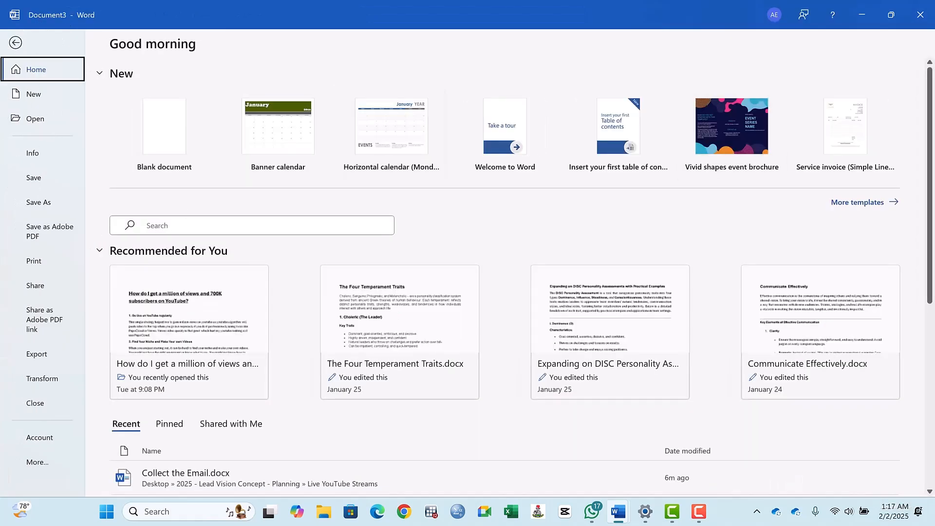
left_click(858, 203)
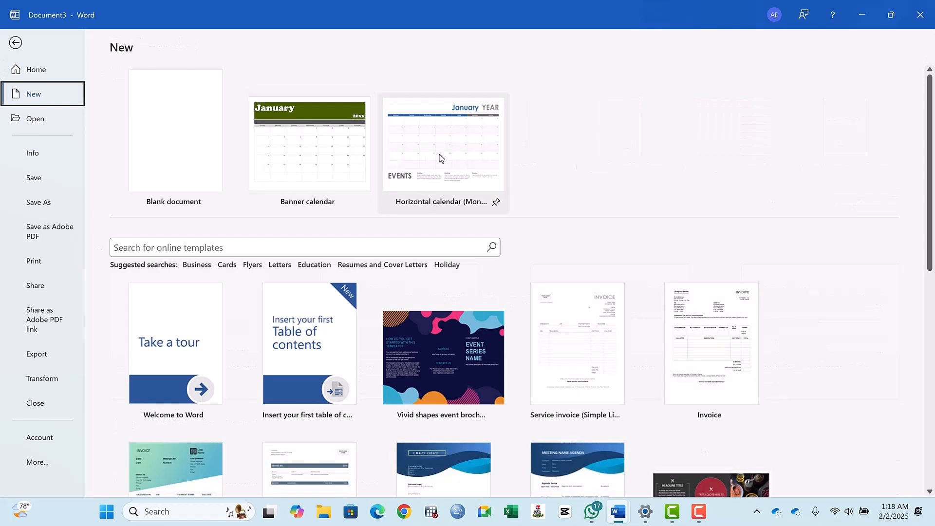
left_click(445, 153)
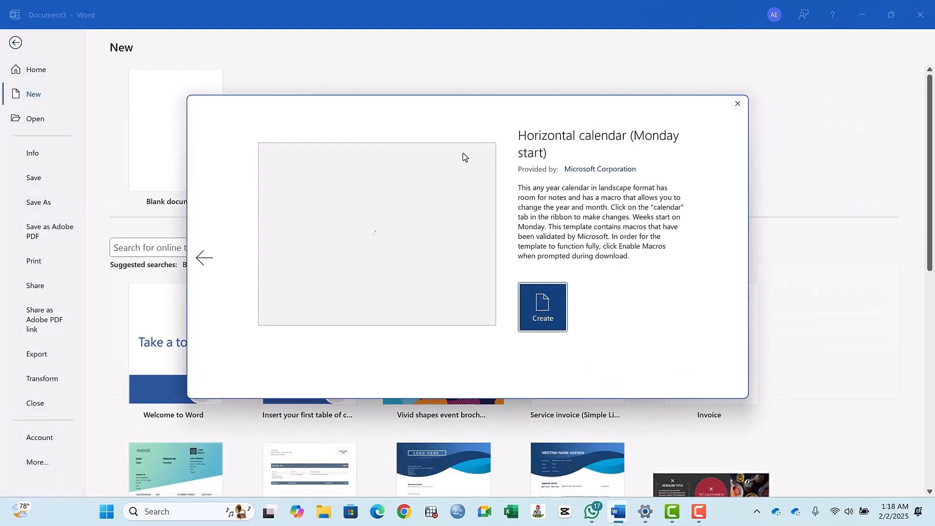
left_click(548, 312)
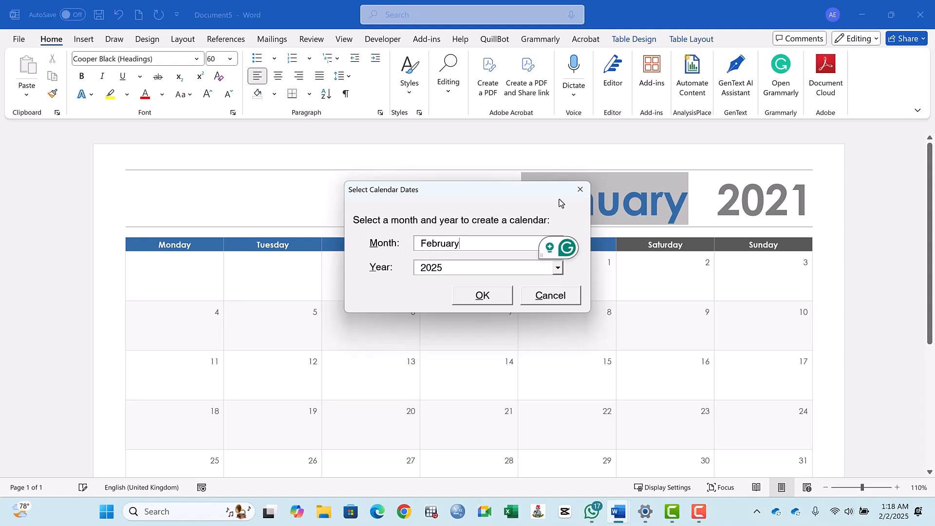
- Generate the calendar for February 2025 and dismiss the calendar note and the personal information notice
left_click_drag(552, 197, 447, 154)
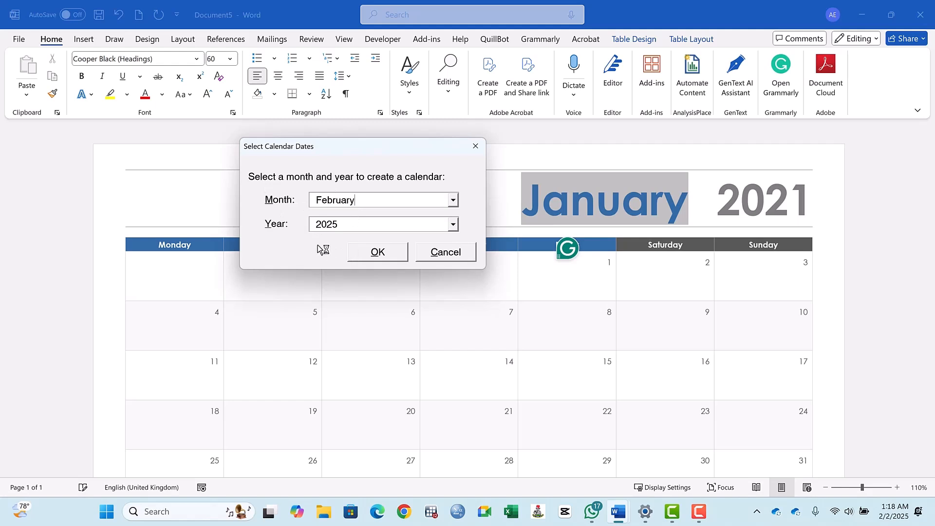
left_click(385, 257)
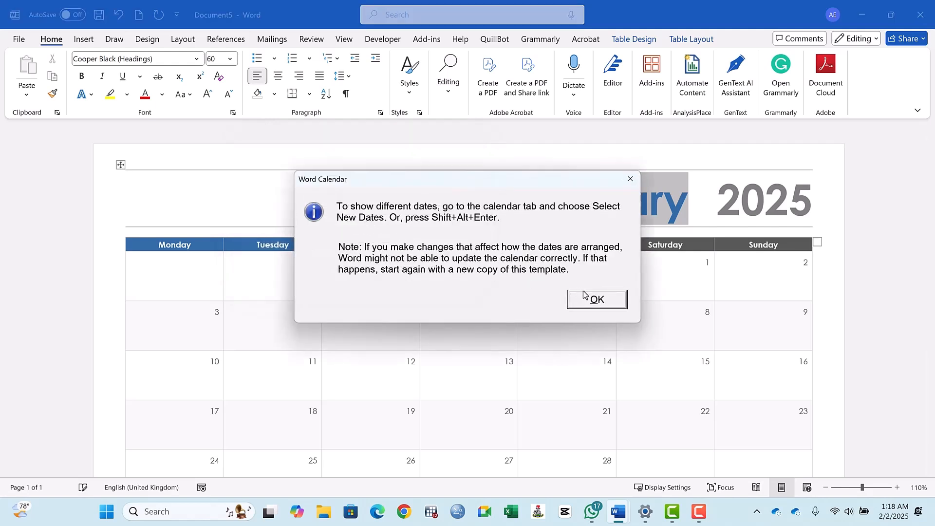
left_click(585, 295)
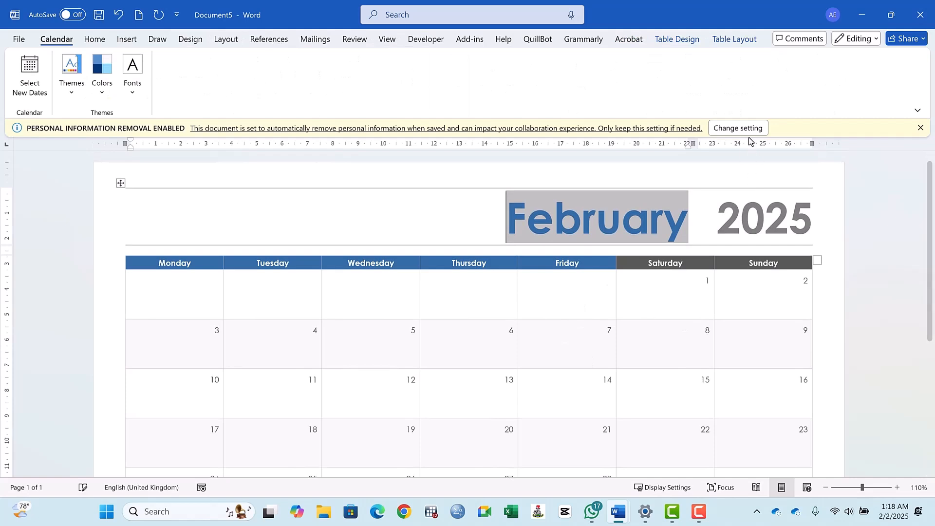
left_click(920, 127)
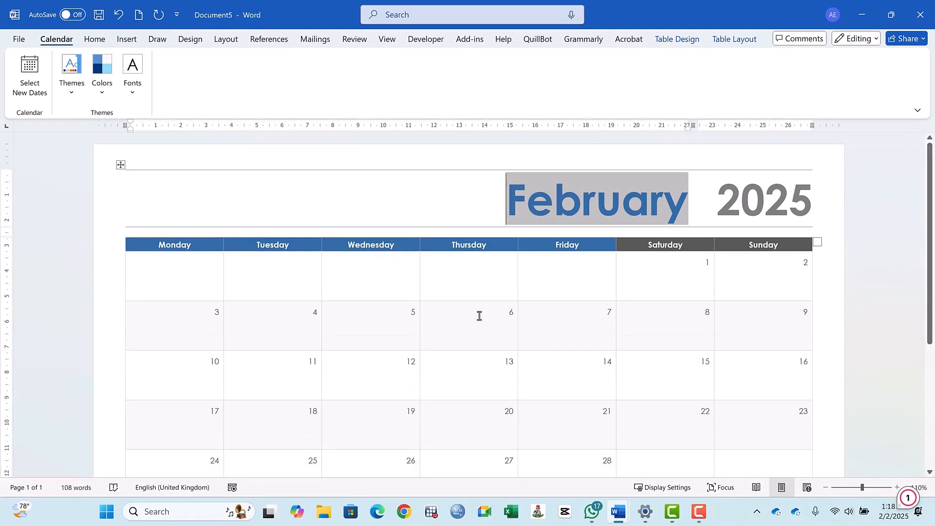
- Examine the February 2025 calendar page, from the month title and date rows down to the Events section
scroll(480, 317, "down", 5)
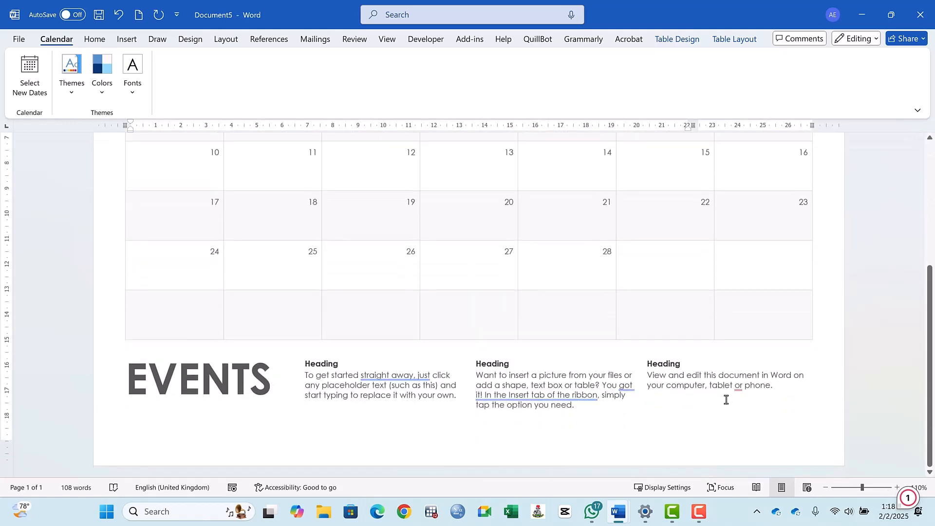
scroll(512, 252, "up", 4)
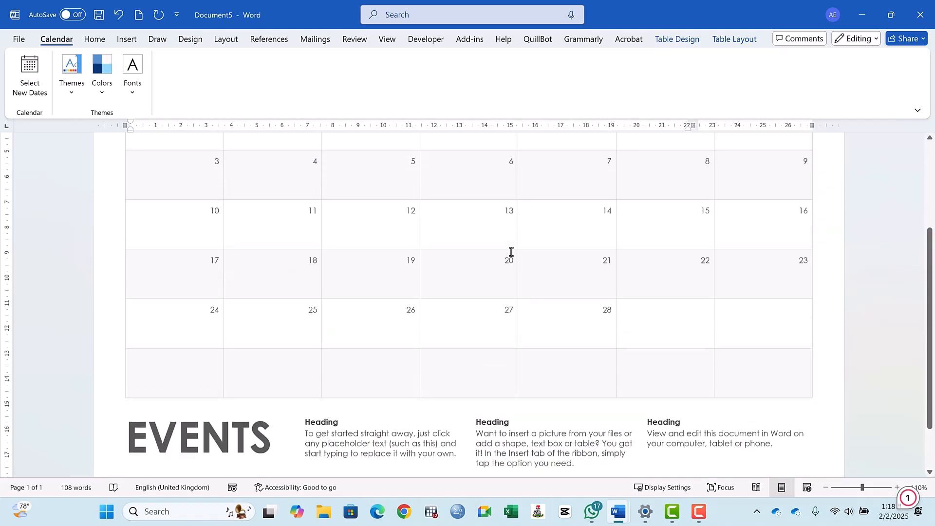
scroll(511, 252, "up", 1)
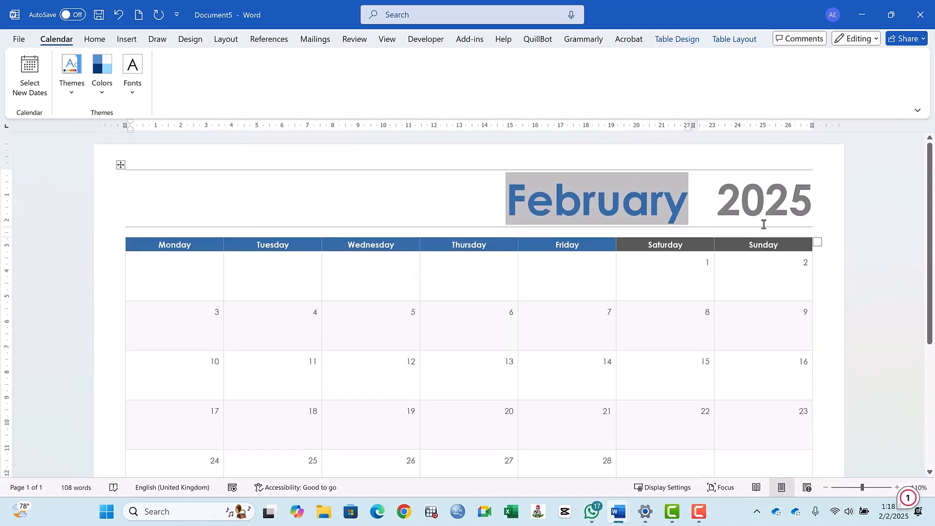
left_click(833, 204)
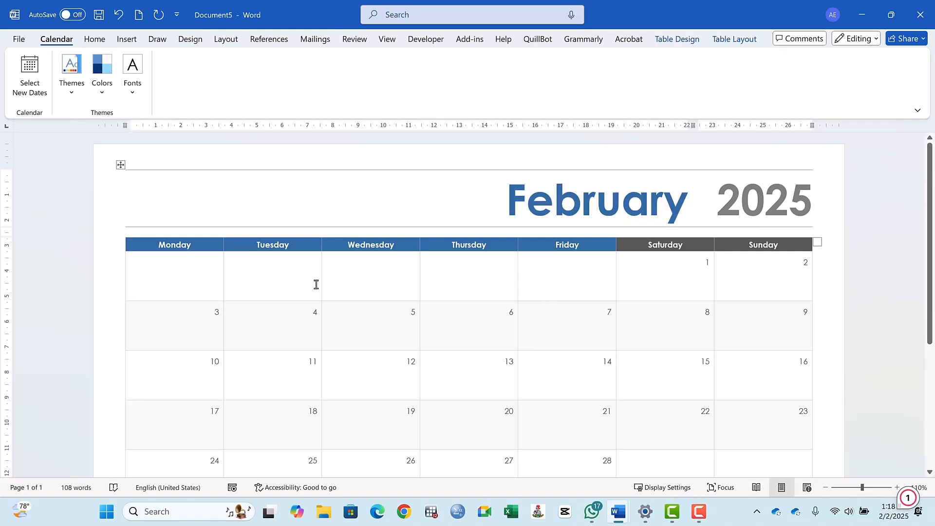
scroll(315, 284, "down", 2)
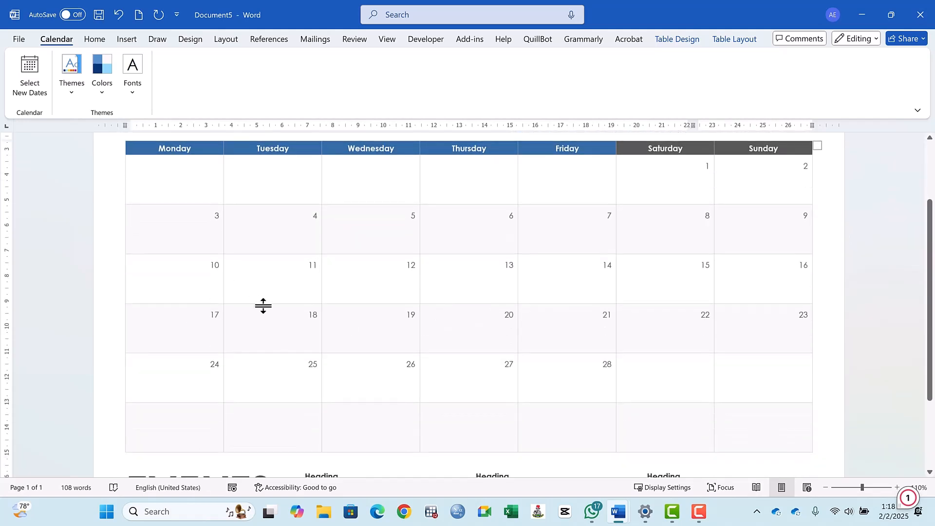
scroll(276, 302, "up", 1)
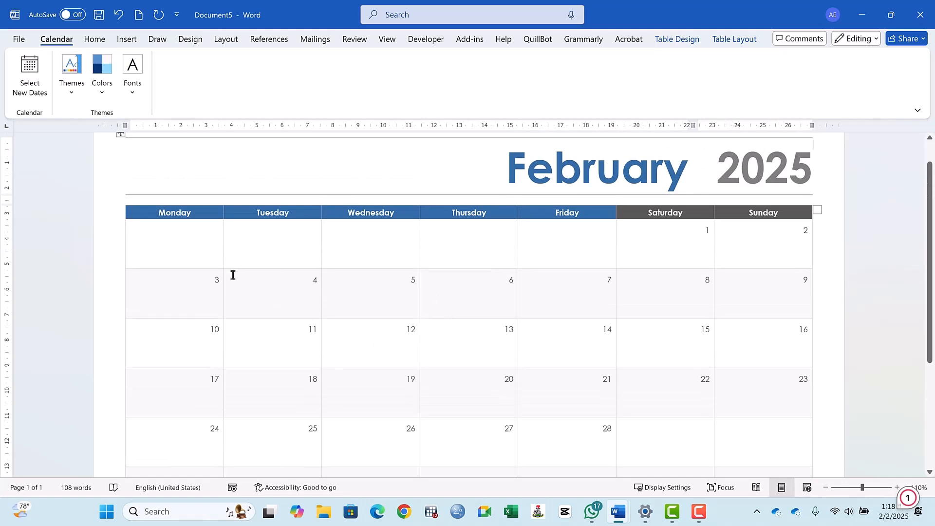
left_click(108, 197)
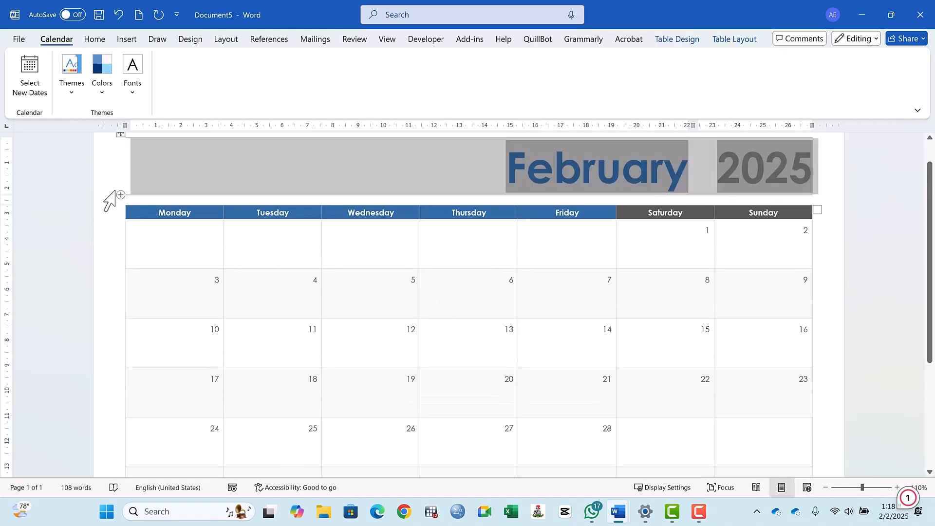
left_click(96, 249)
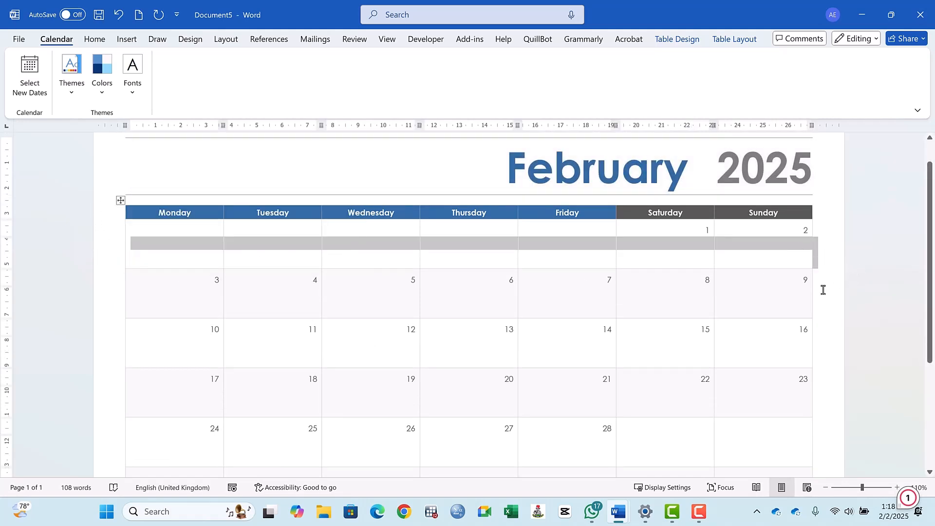
left_click(824, 288)
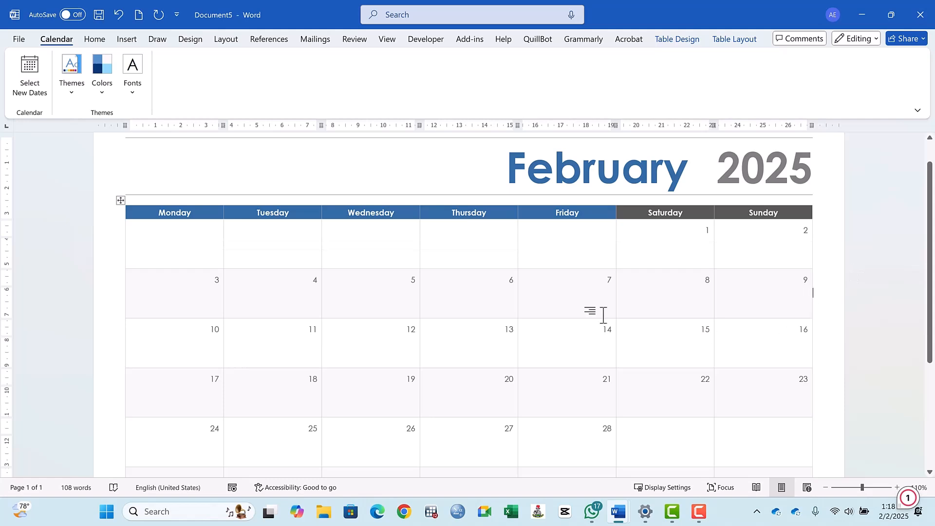
scroll(604, 314, "down", 5)
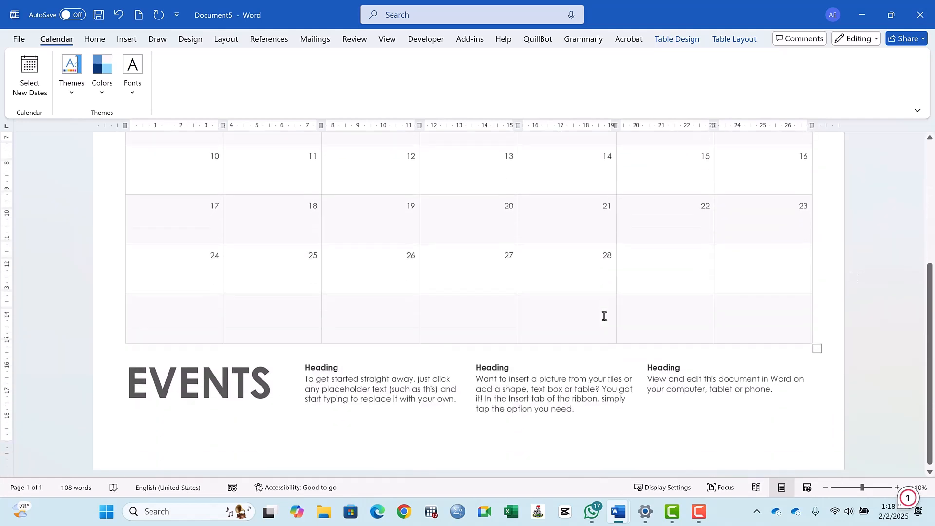